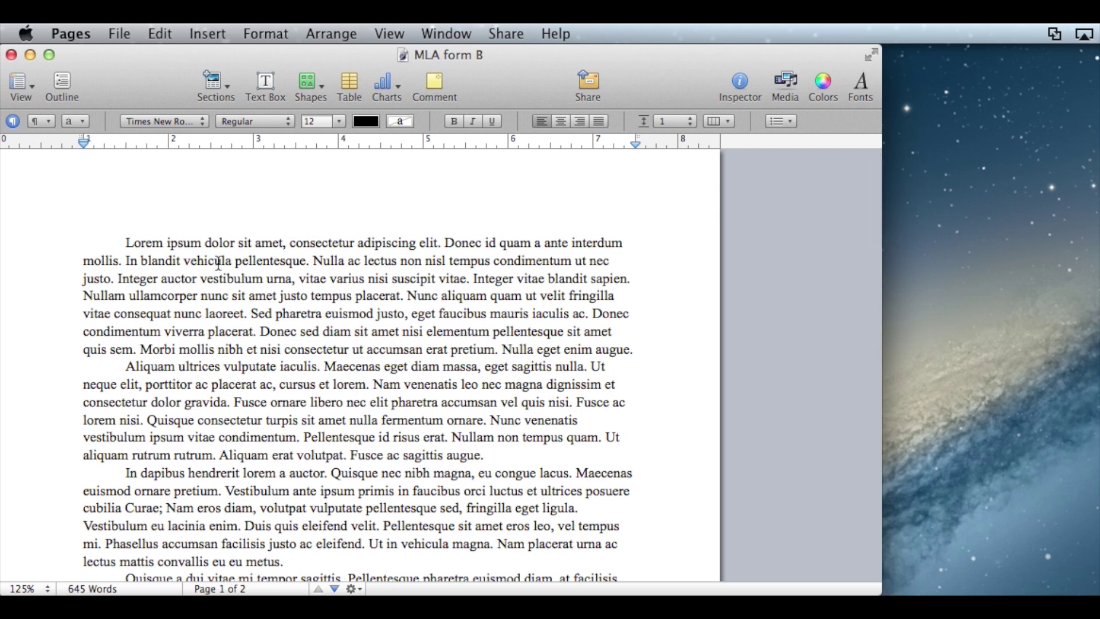
# Select and then deselect the opening lines of the essay's first paragraph, scrolling to review the page.
pyautogui.click(124, 243)
pyautogui.moveTo(127, 241); pyautogui.dragTo(210, 294)
pyautogui.click(210, 344)
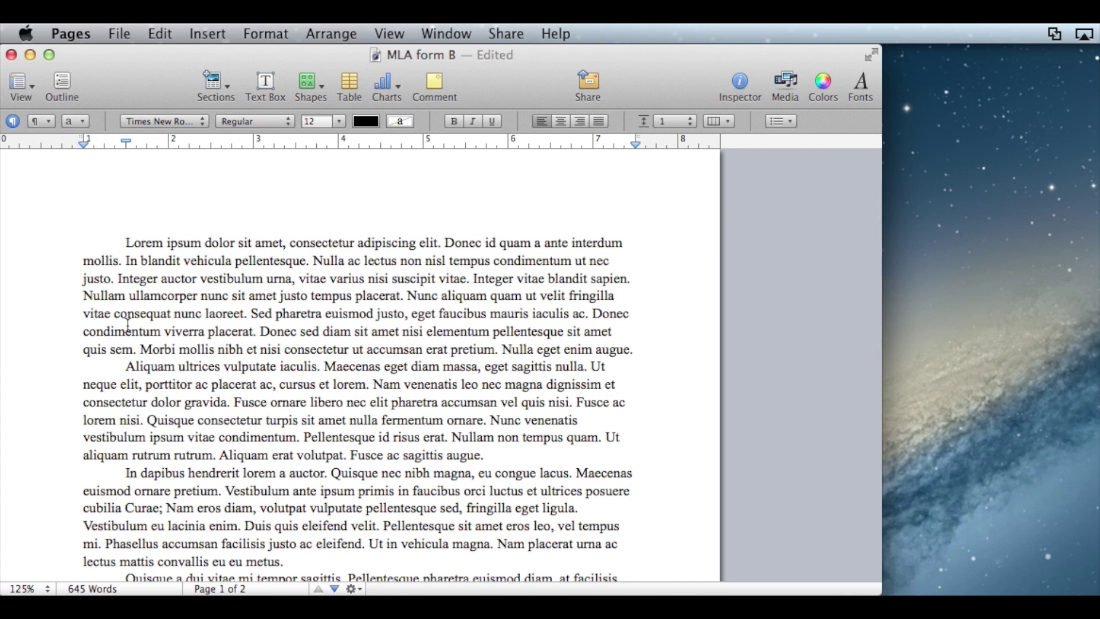
pyautogui.scroll(-1, 145, 361)
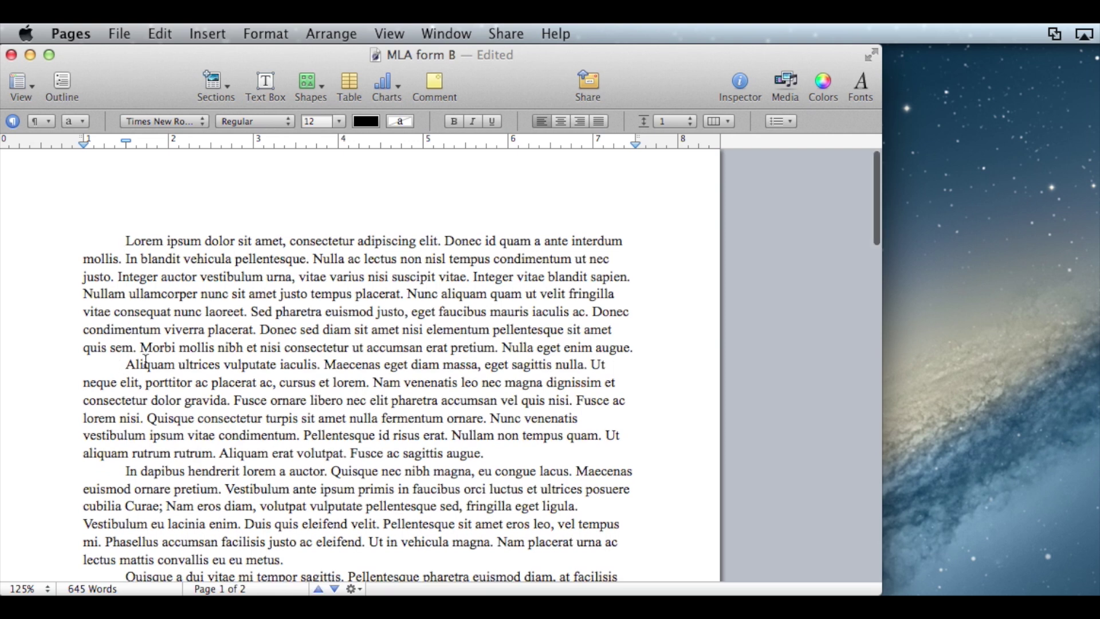
pyautogui.scroll(1, 127, 248)
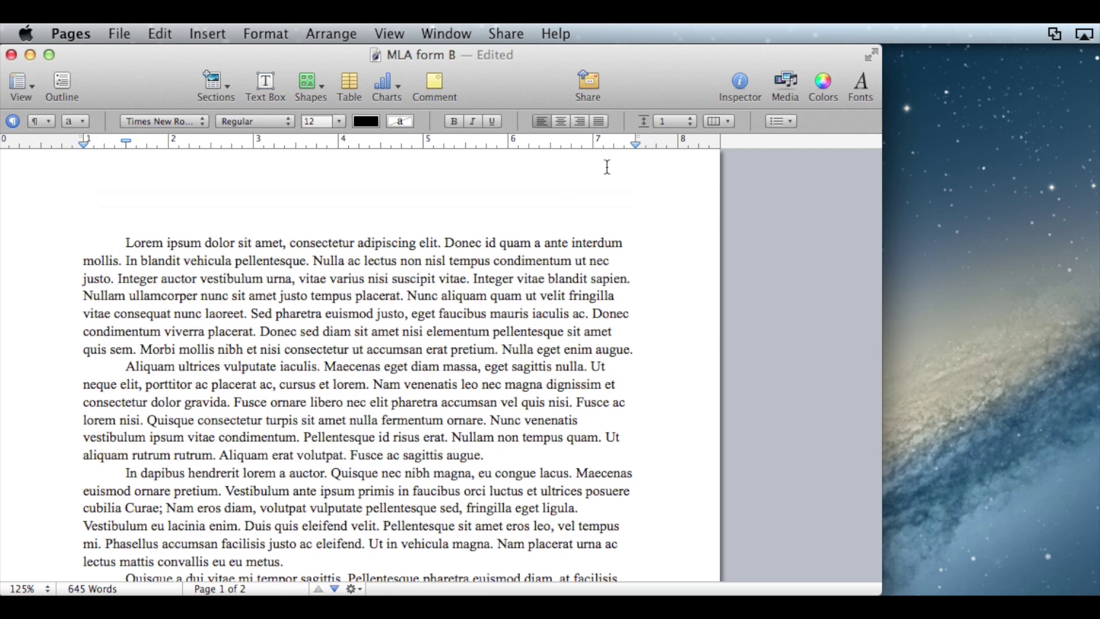
pyautogui.click(740, 83)
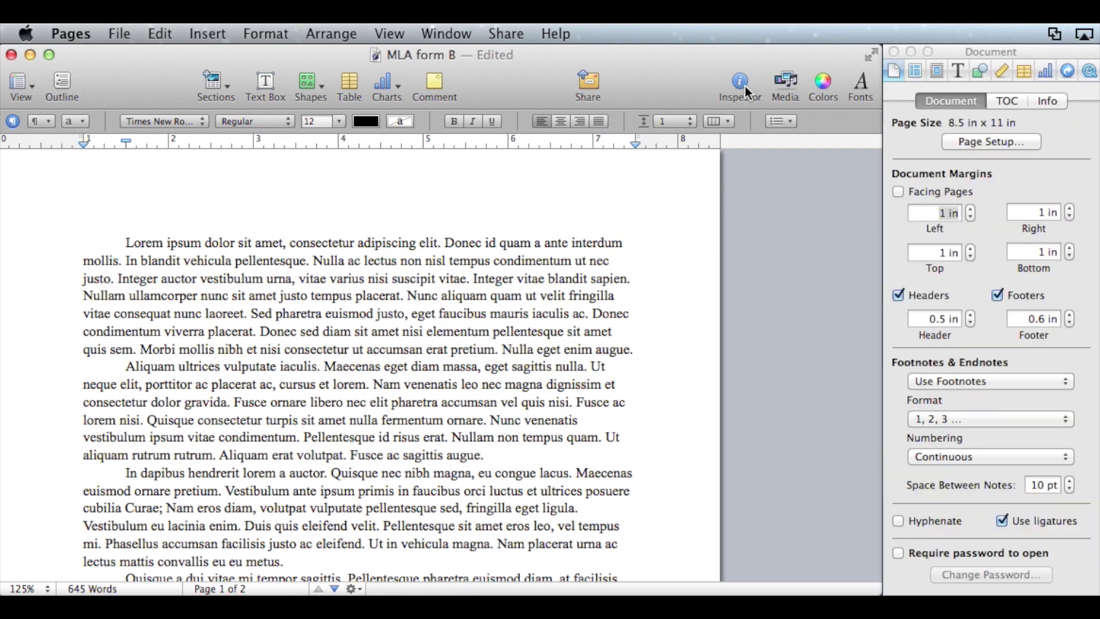
pyautogui.click(951, 52)
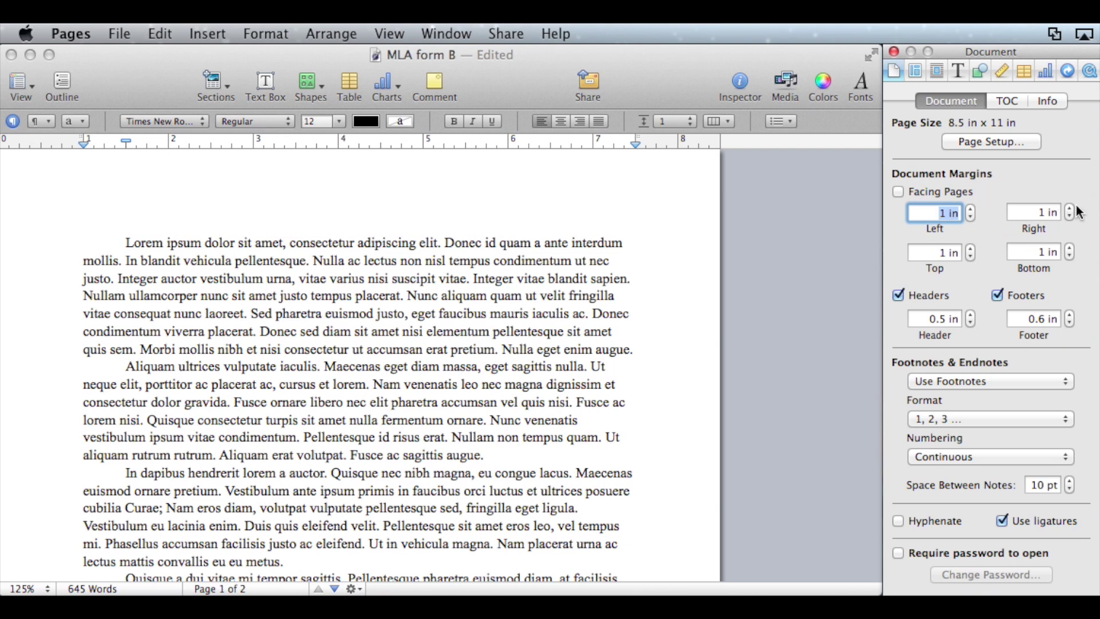
pyautogui.click(961, 254)
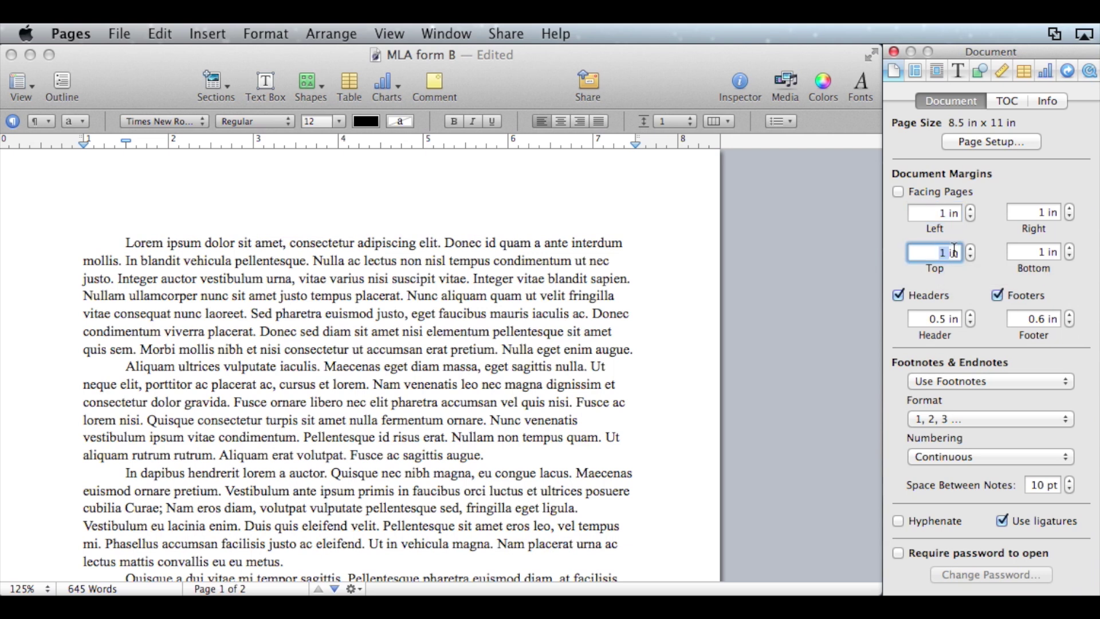
pyautogui.press('Return')
pyautogui.click(970, 257)
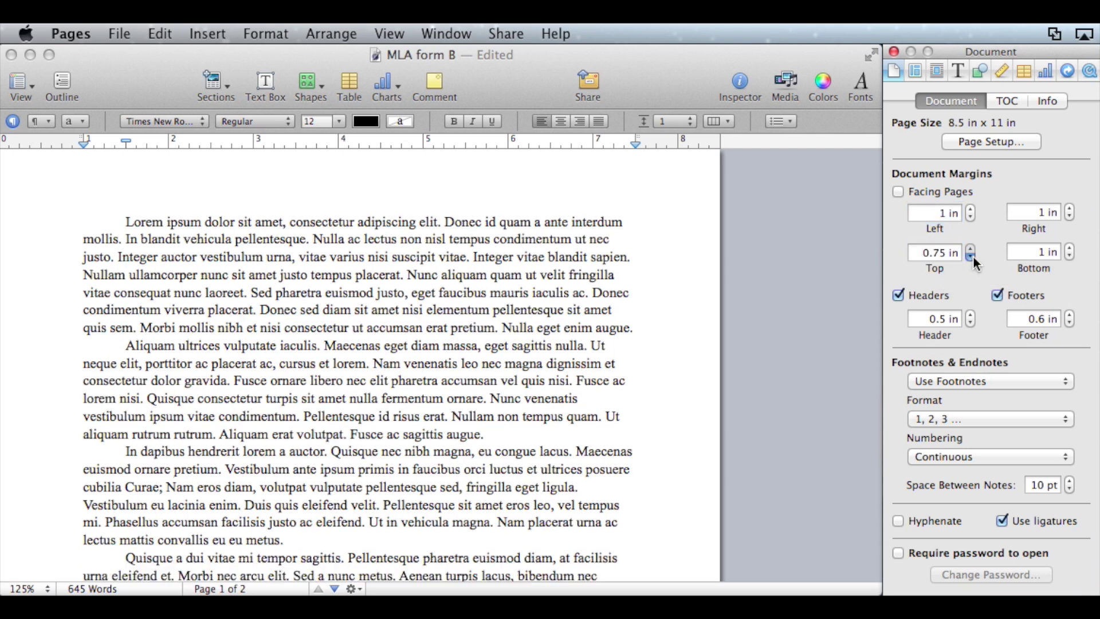
pyautogui.click(970, 248)
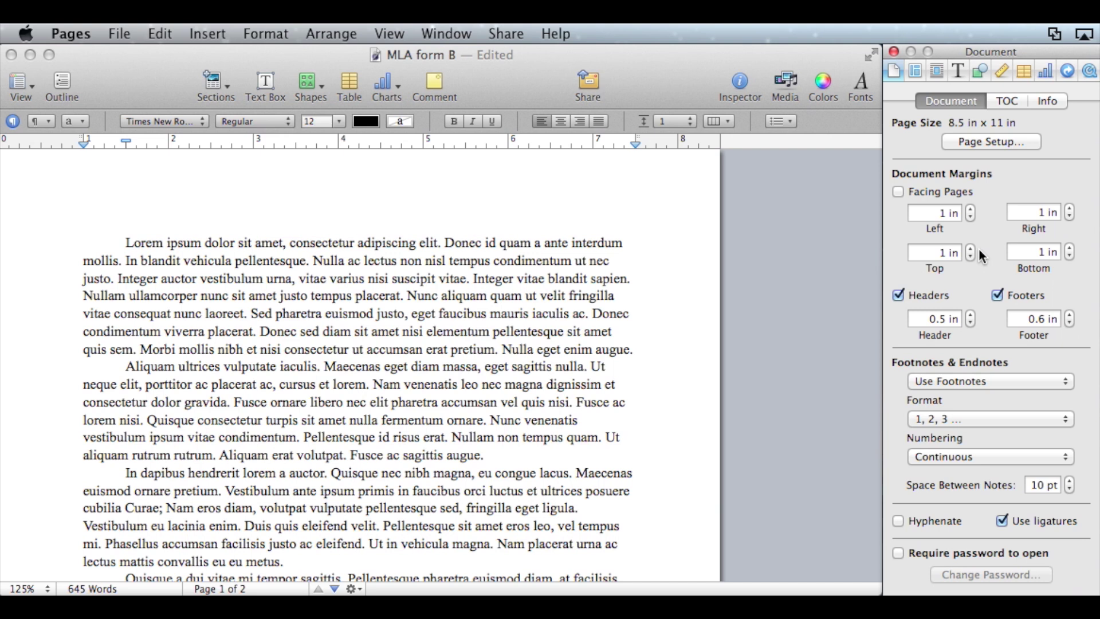
pyautogui.click(132, 243)
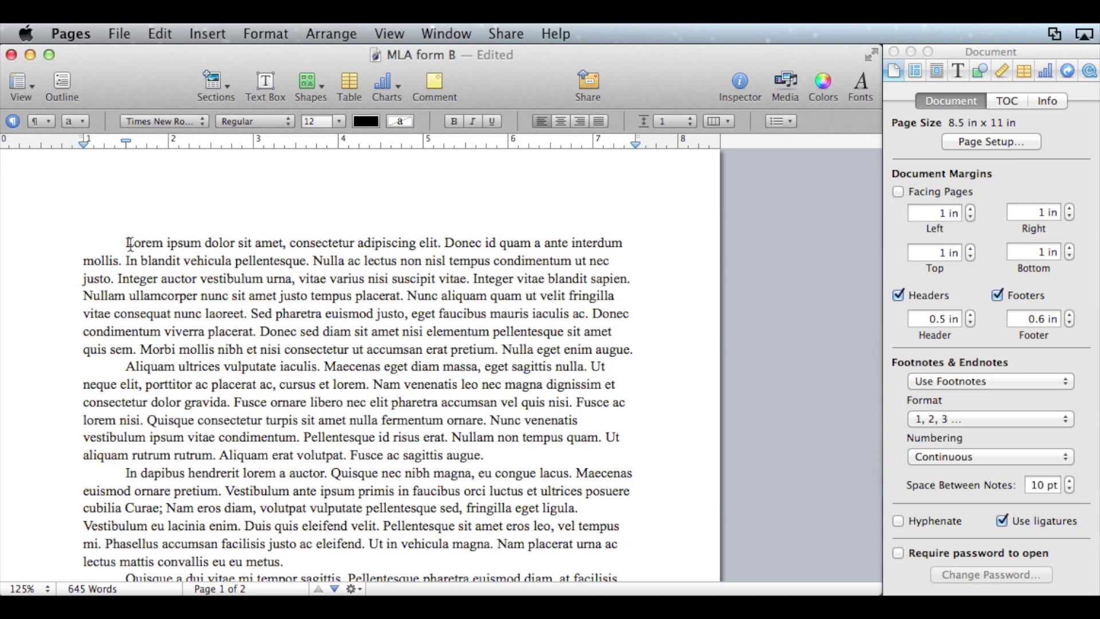
pyautogui.press('super+a')
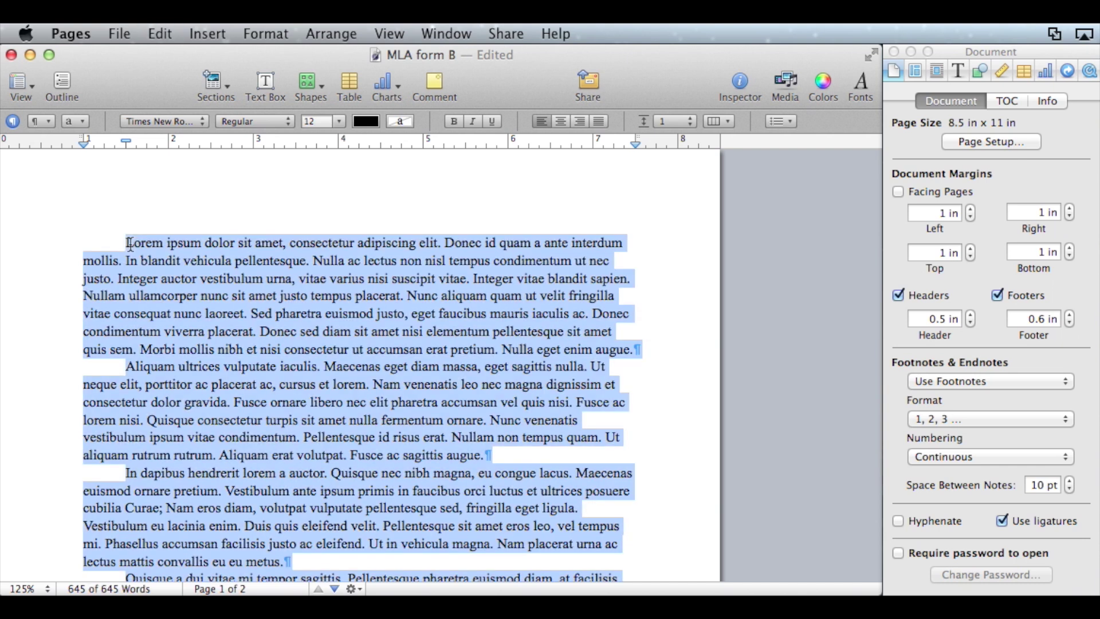
pyautogui.click(200, 123)
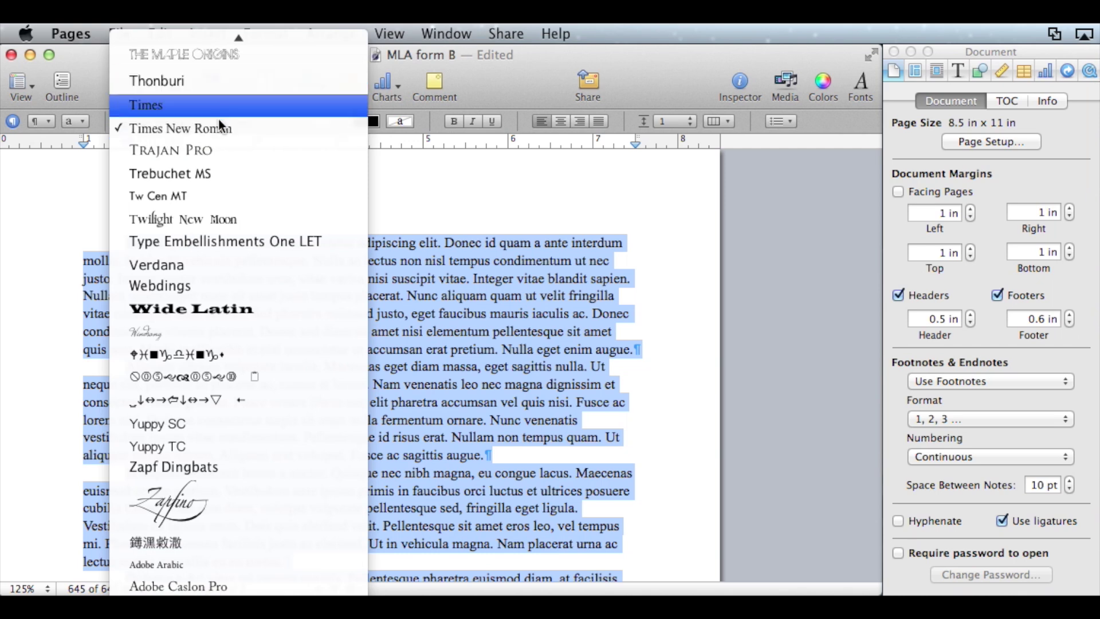
pyautogui.click(214, 129)
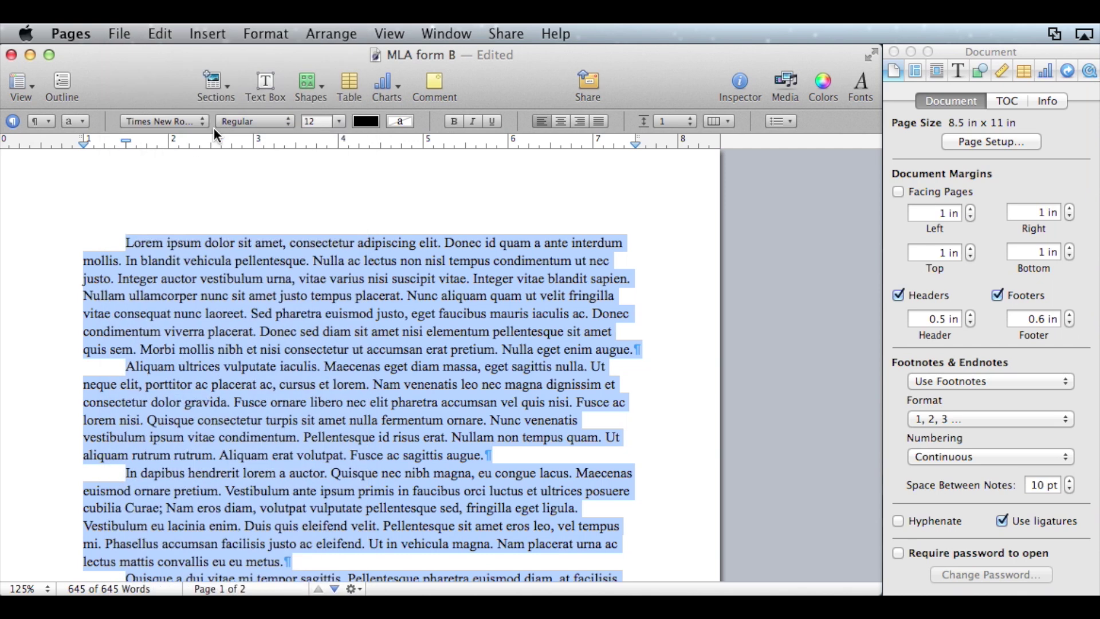
pyautogui.click(270, 125)
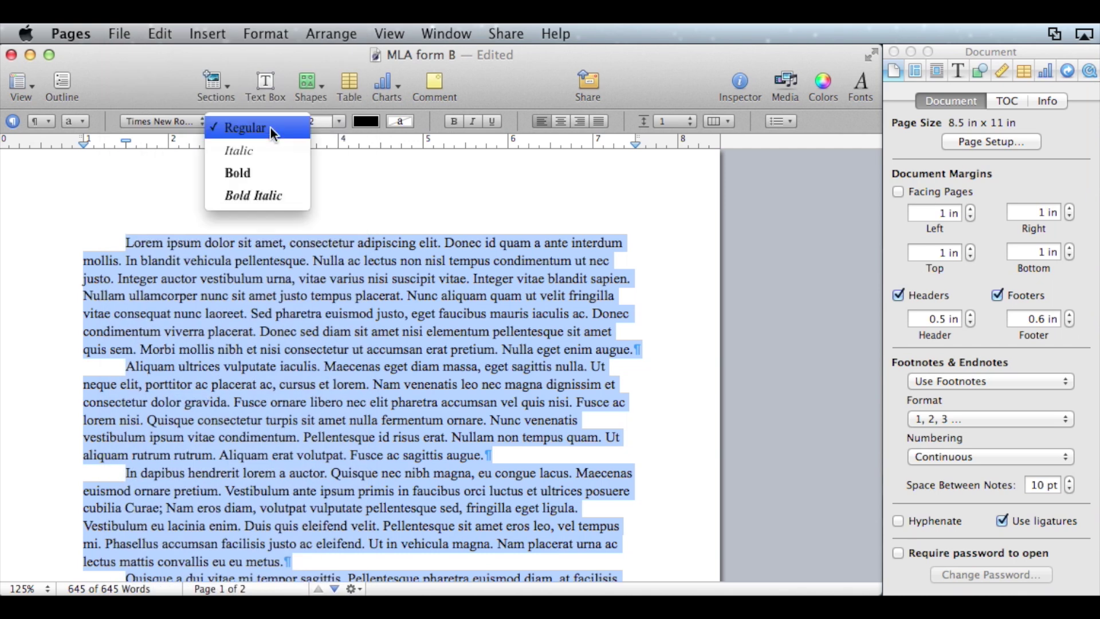
pyautogui.click(246, 131)
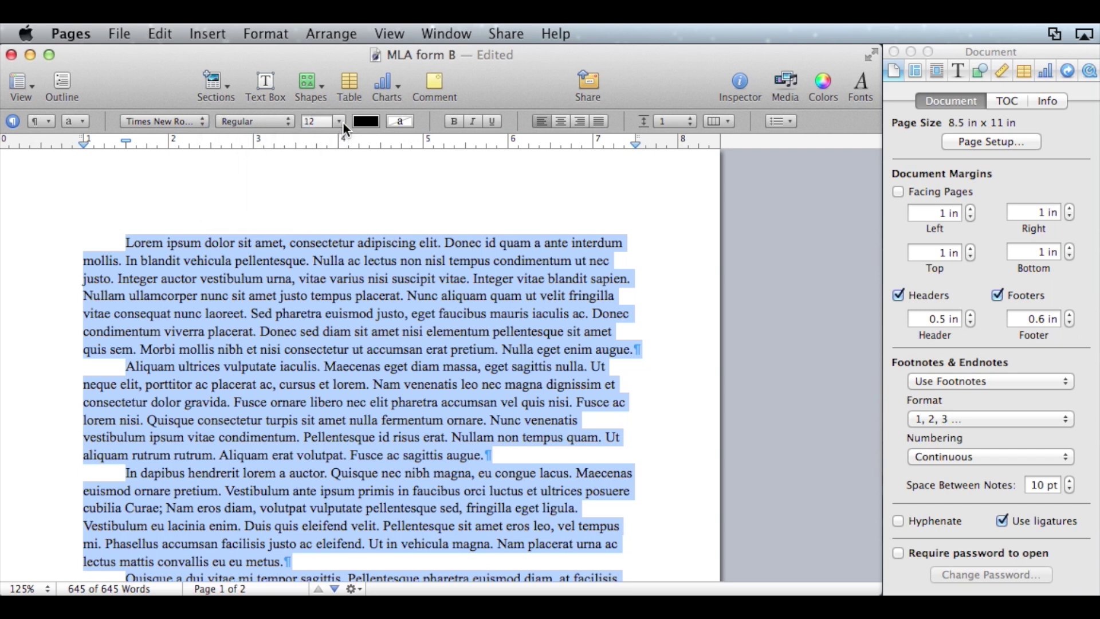
pyautogui.click(342, 121)
pyautogui.click(344, 177)
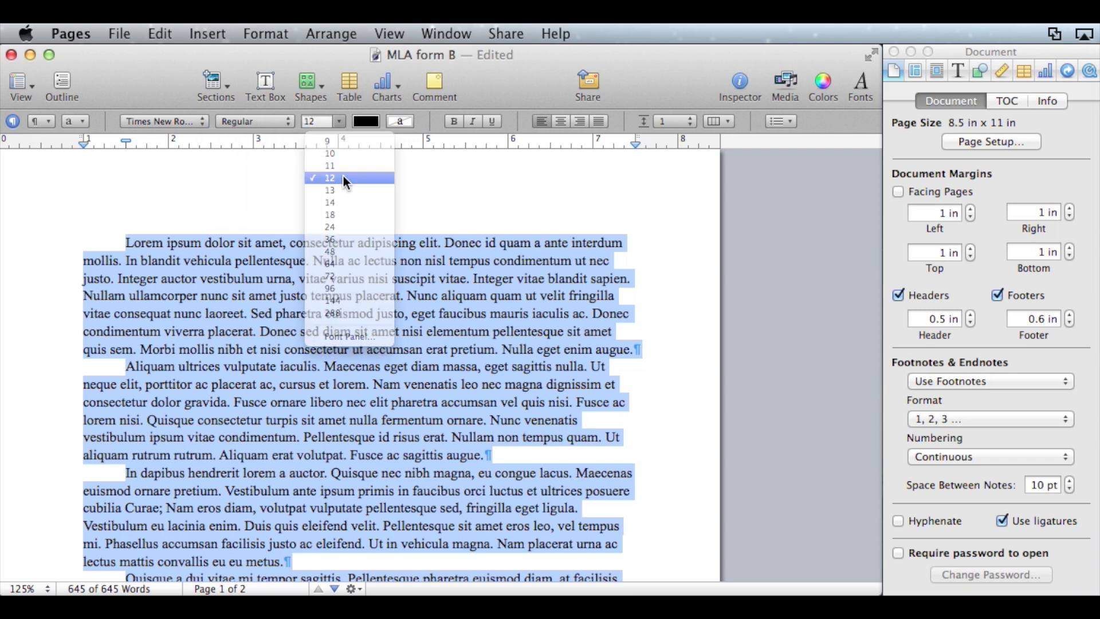
pyautogui.click(113, 240)
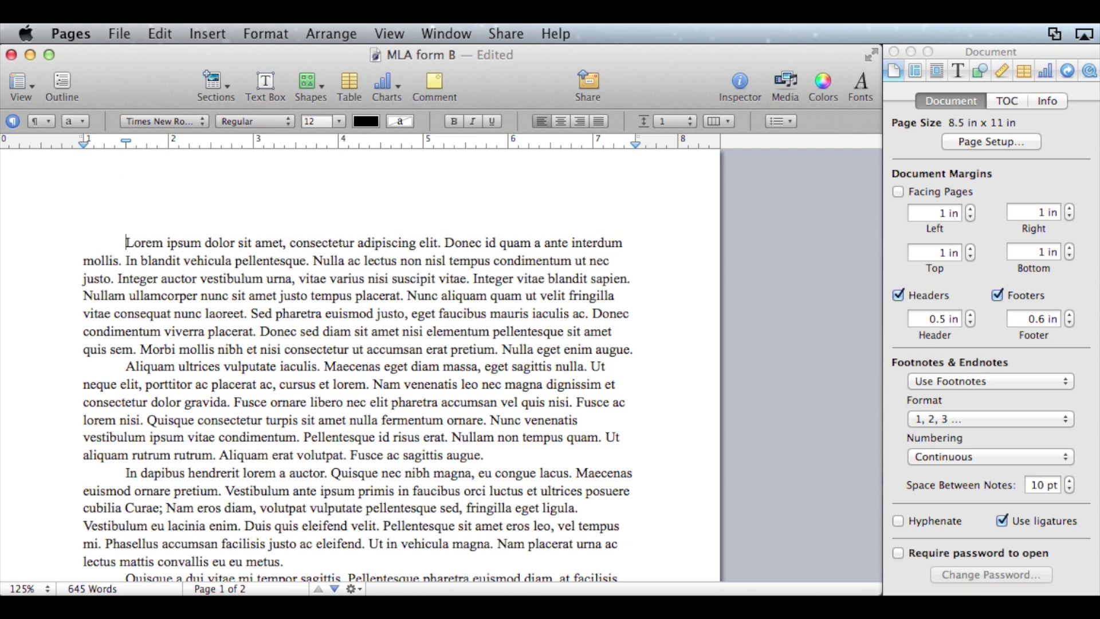
# Insert a new first line holding the student's full name above the essay, followed by a new line.
pyautogui.press('Return')
pyautogui.press('Up')
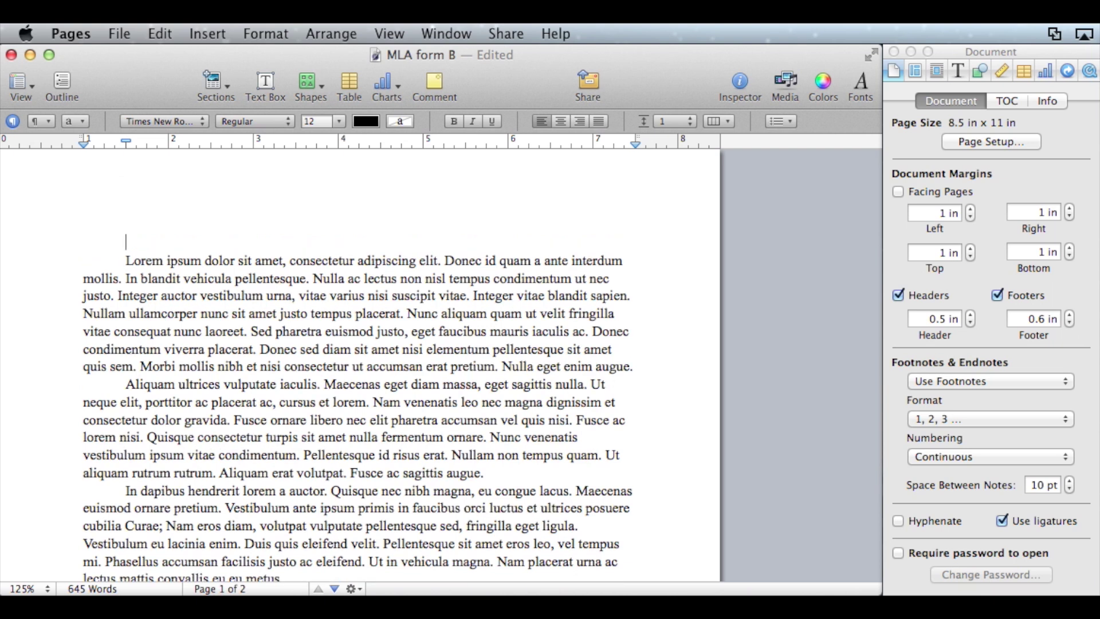
pyautogui.click(129, 245)
pyautogui.write('Sally Frost')
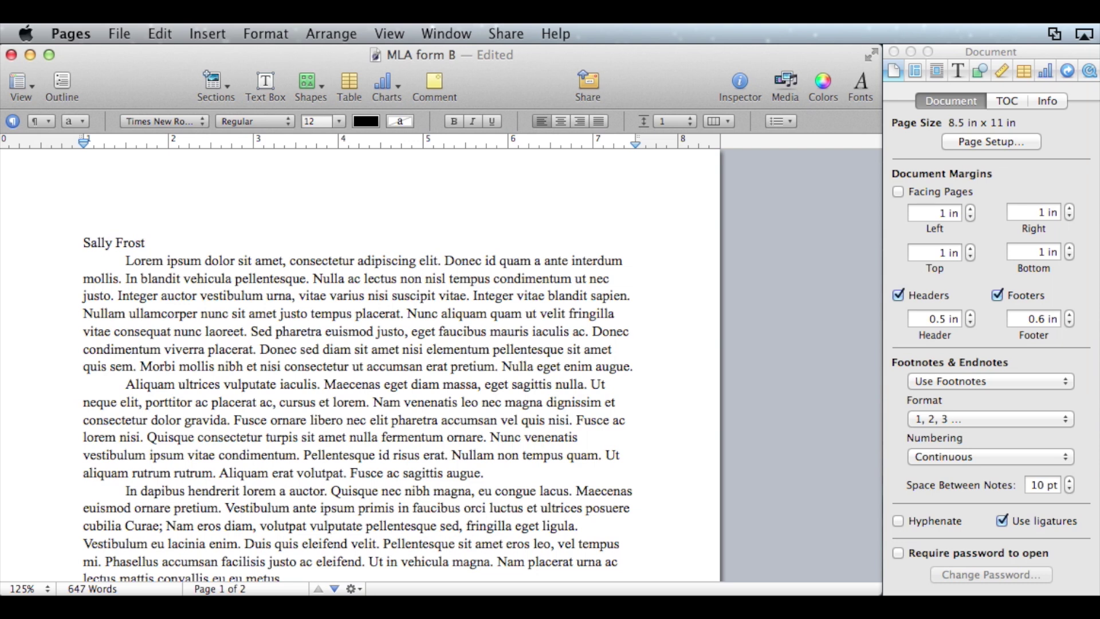
pyautogui.press('Return')
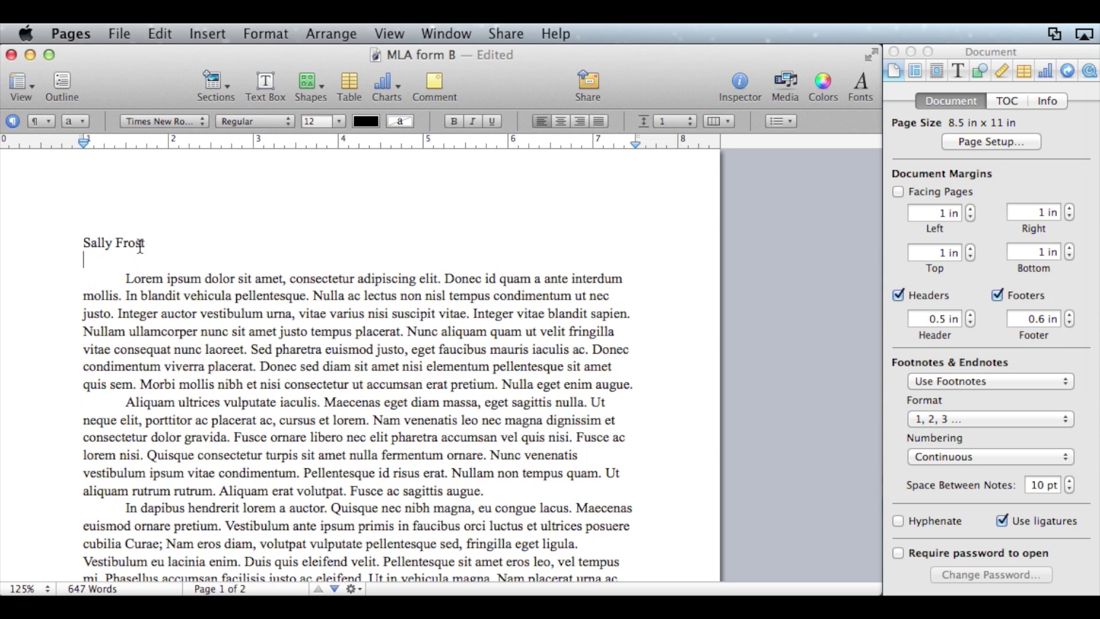
# Remove the first-line indent so the name line sits flush with the left margin.
pyautogui.moveTo(84, 242); pyautogui.dragTo(171, 241)
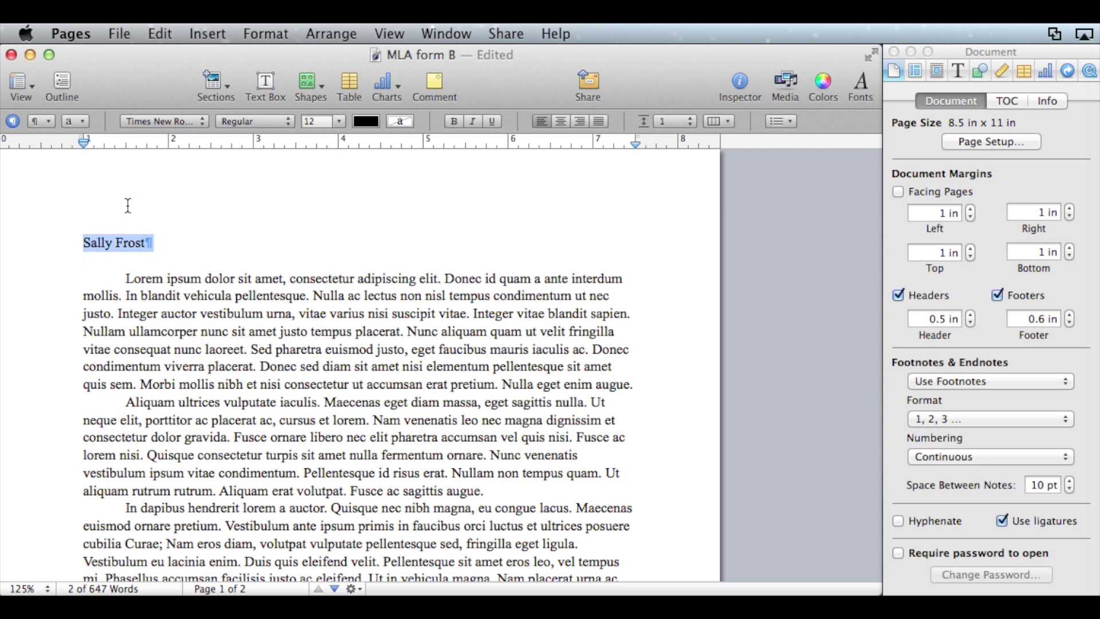
pyautogui.moveTo(85, 139); pyautogui.dragTo(126, 140)
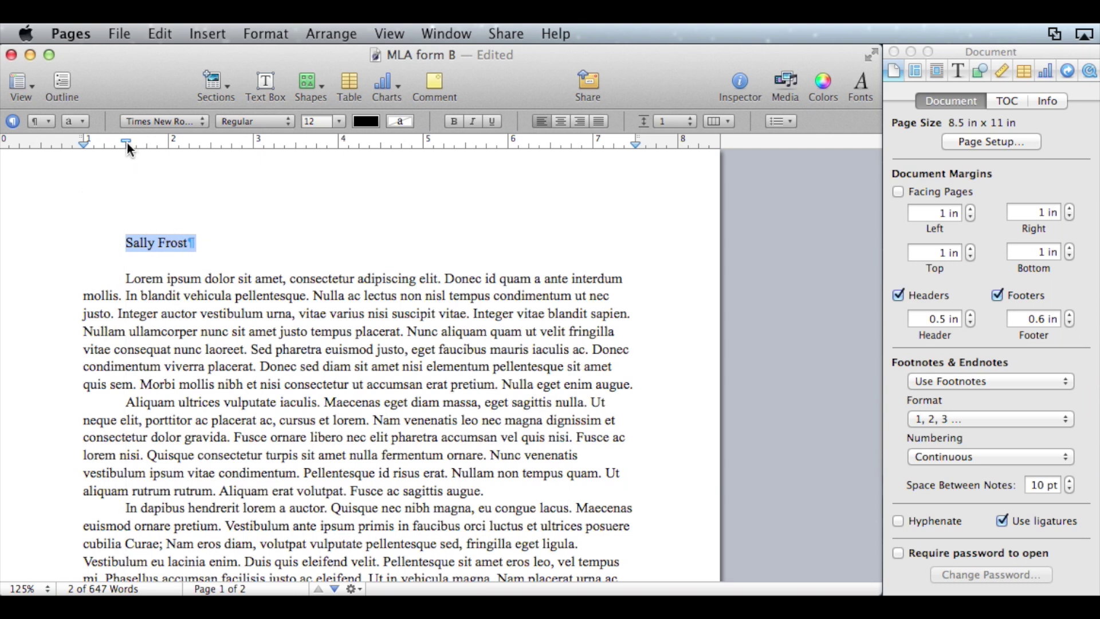
pyautogui.moveTo(126, 140); pyautogui.dragTo(84, 141)
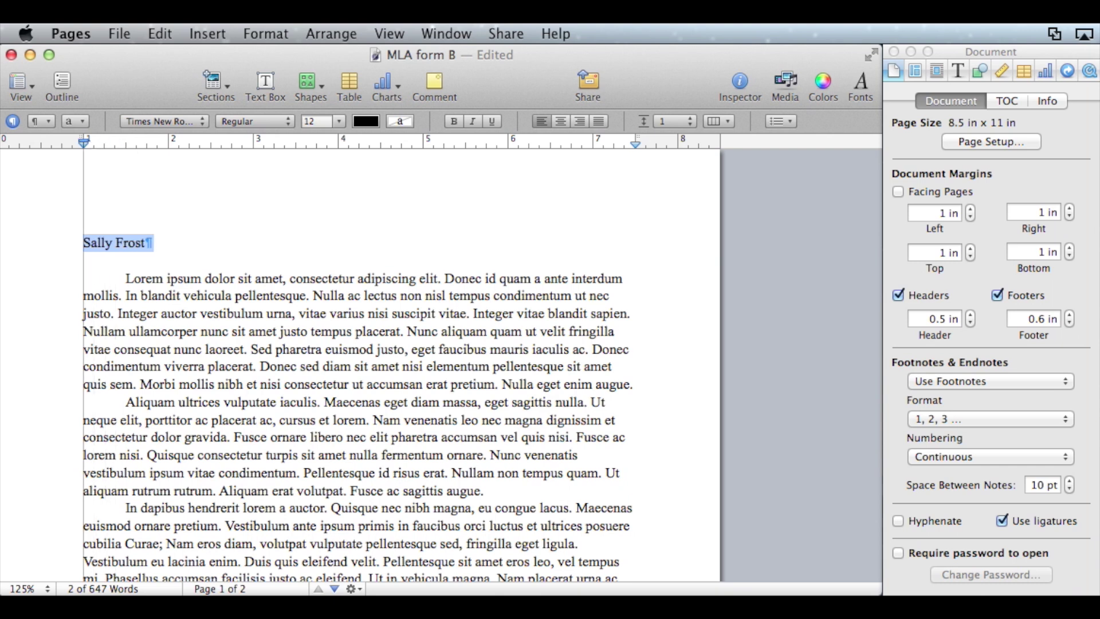
# Add heading lines for the instructor's name, English 1010 and 6 February 2012, then a blank line.
pyautogui.click(157, 256)
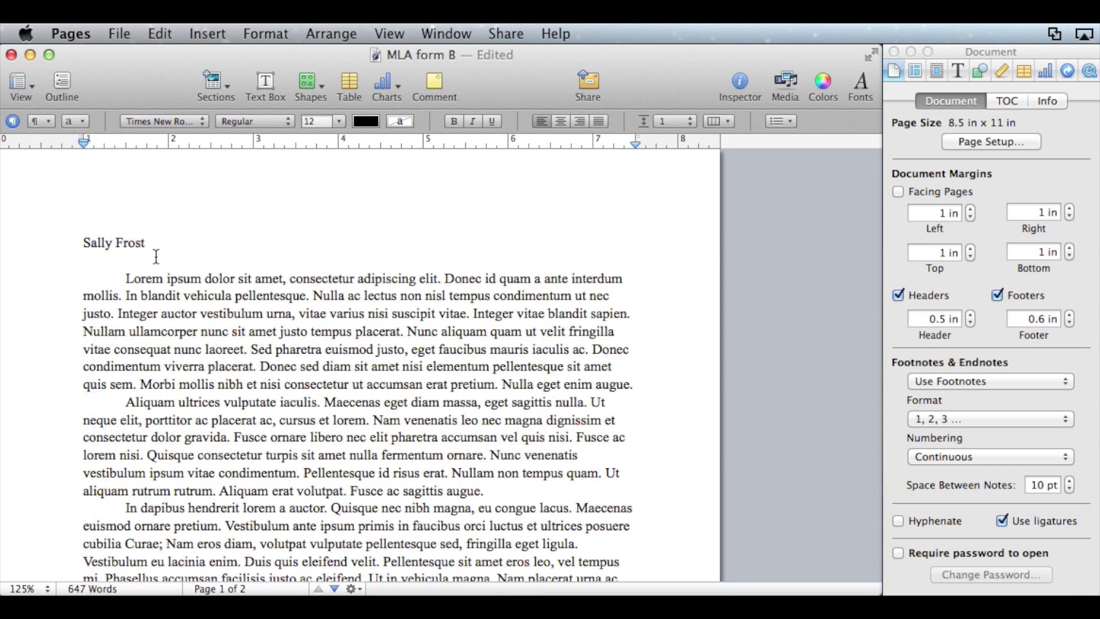
pyautogui.write('Mr. McNair')
pyautogui.press('Return')
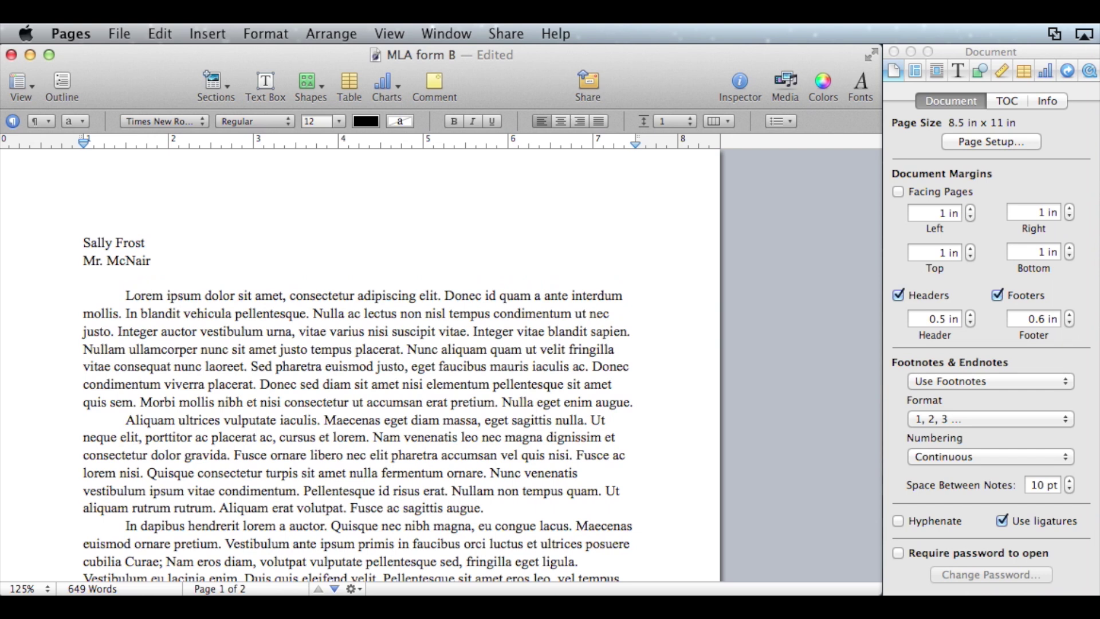
pyautogui.write('English 1010')
pyautogui.press('Return')
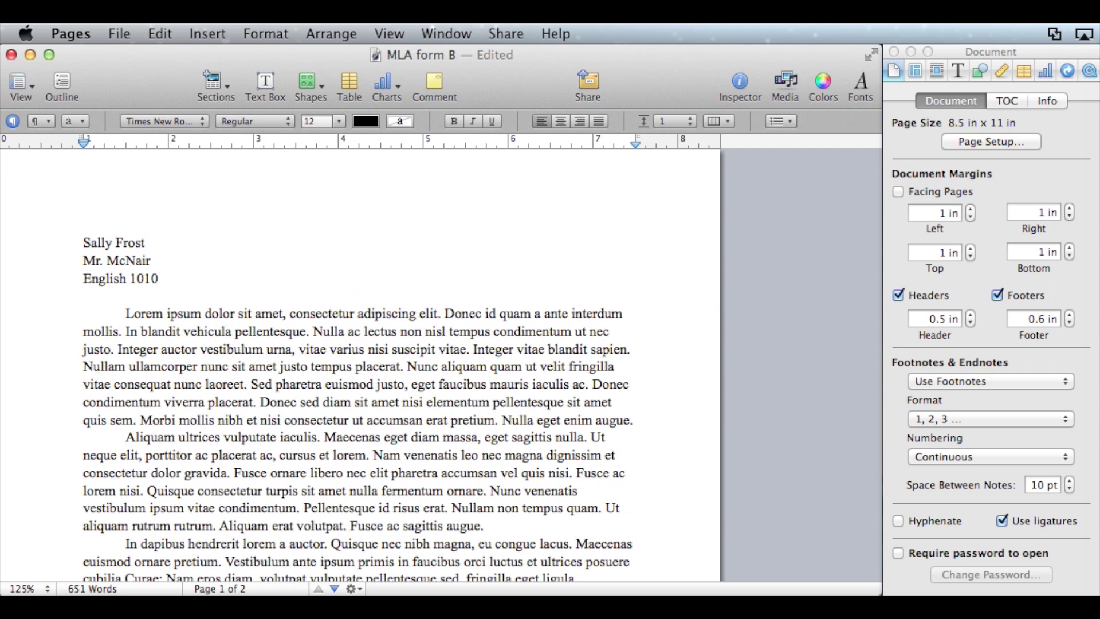
pyautogui.write('6 February 2012')
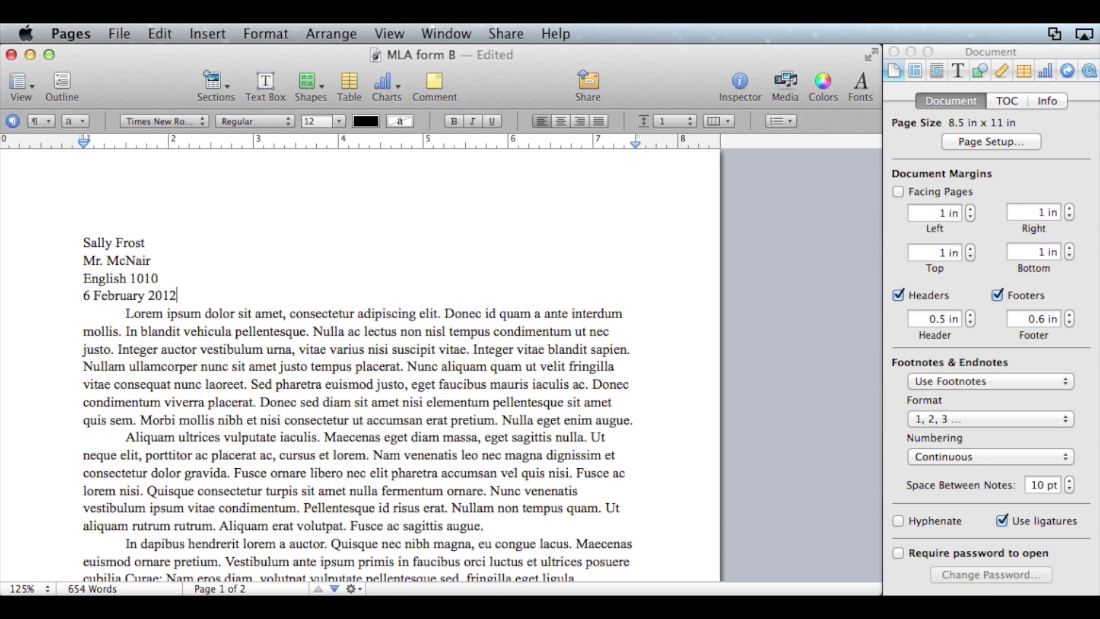
pyautogui.doubleClick(84, 295)
pyautogui.moveTo(95, 297); pyautogui.dragTo(183, 297)
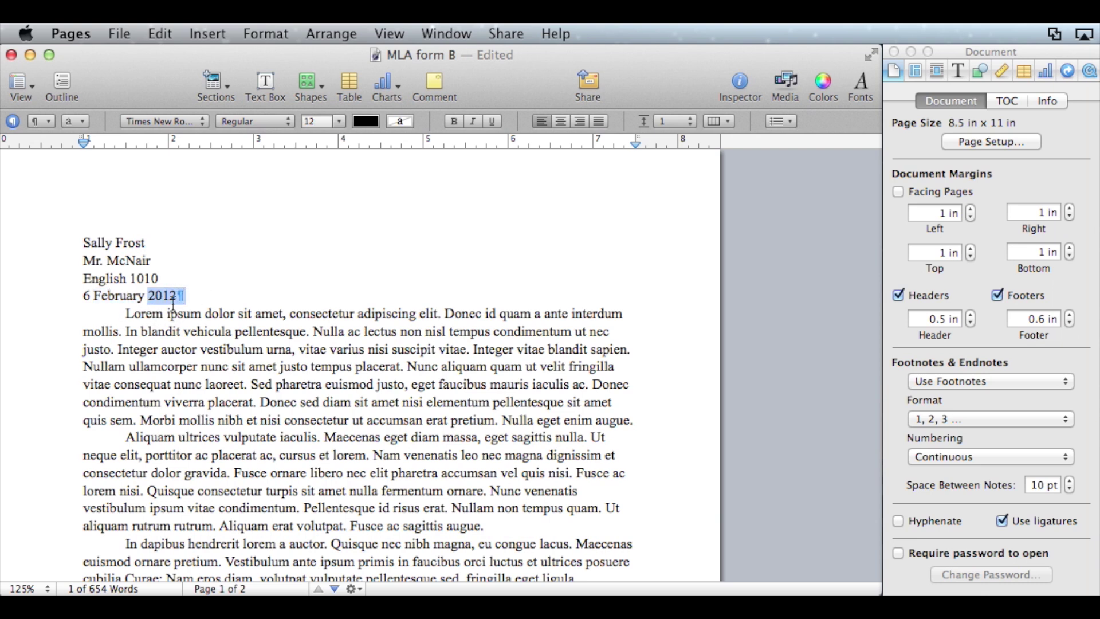
pyautogui.click(212, 296)
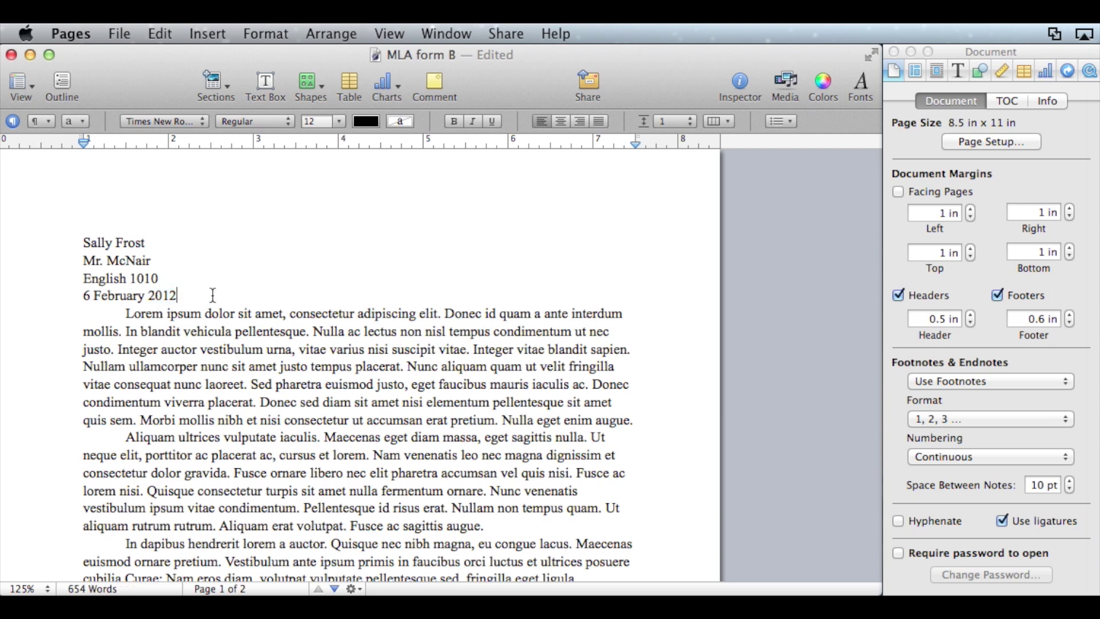
pyautogui.press('Return')
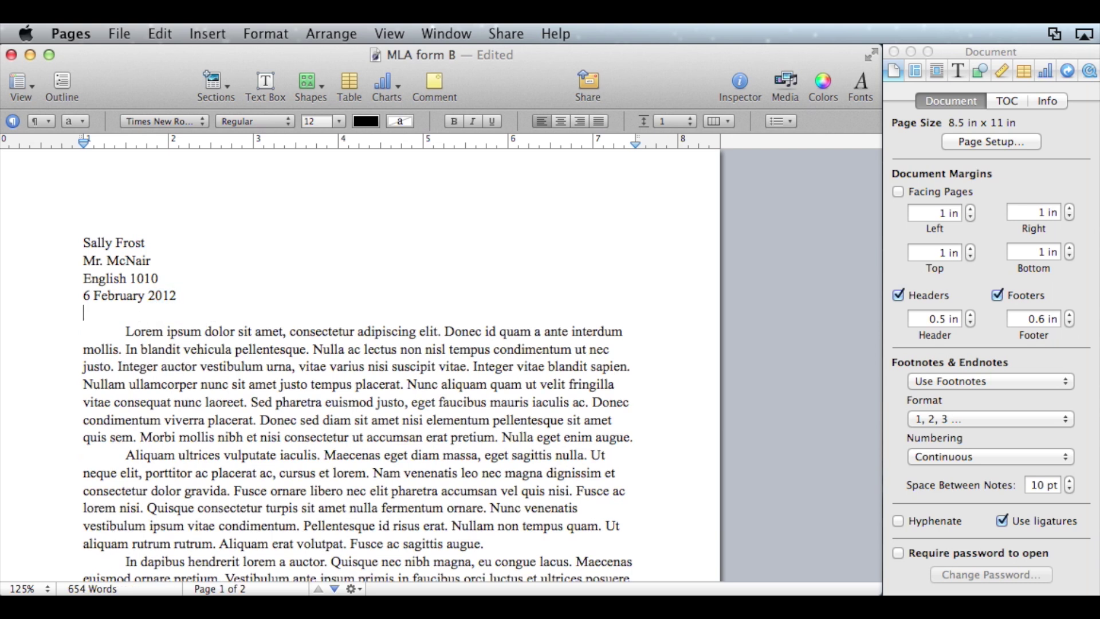
# Center the new line and type the title 'This is the Essay Title'.
pyautogui.click(563, 121)
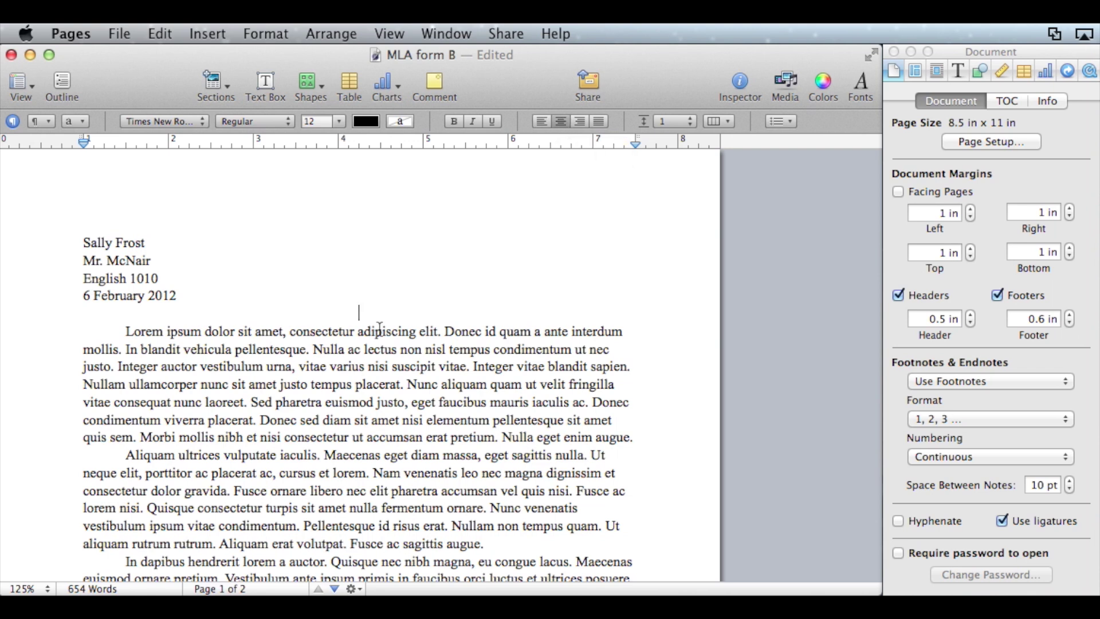
pyautogui.write('This is the Essay Title')
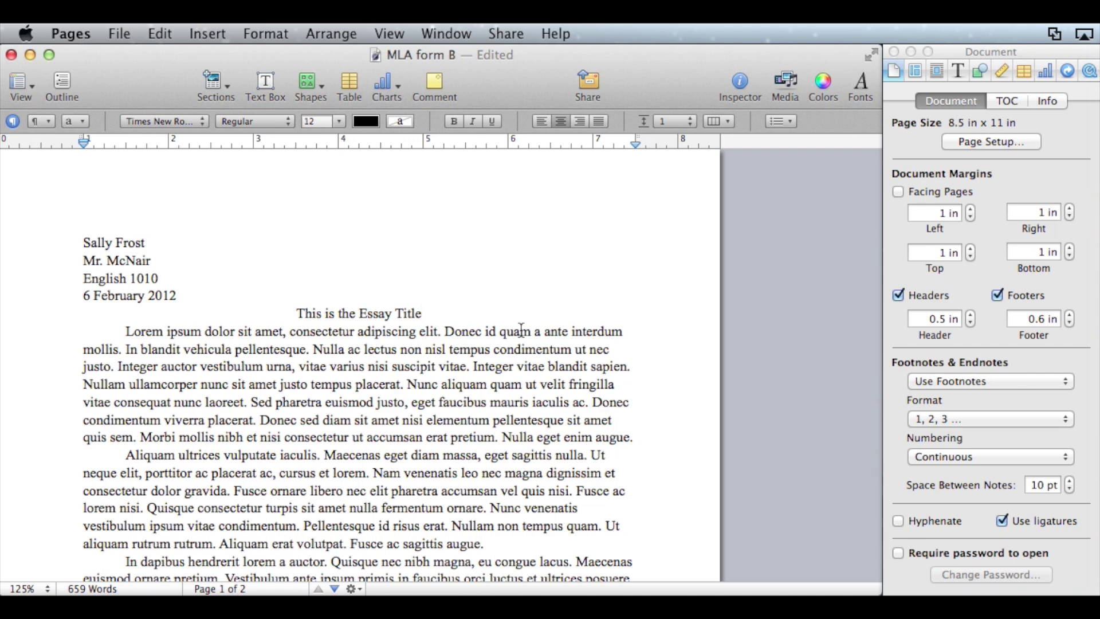
pyautogui.scroll(-10, 522, 330)
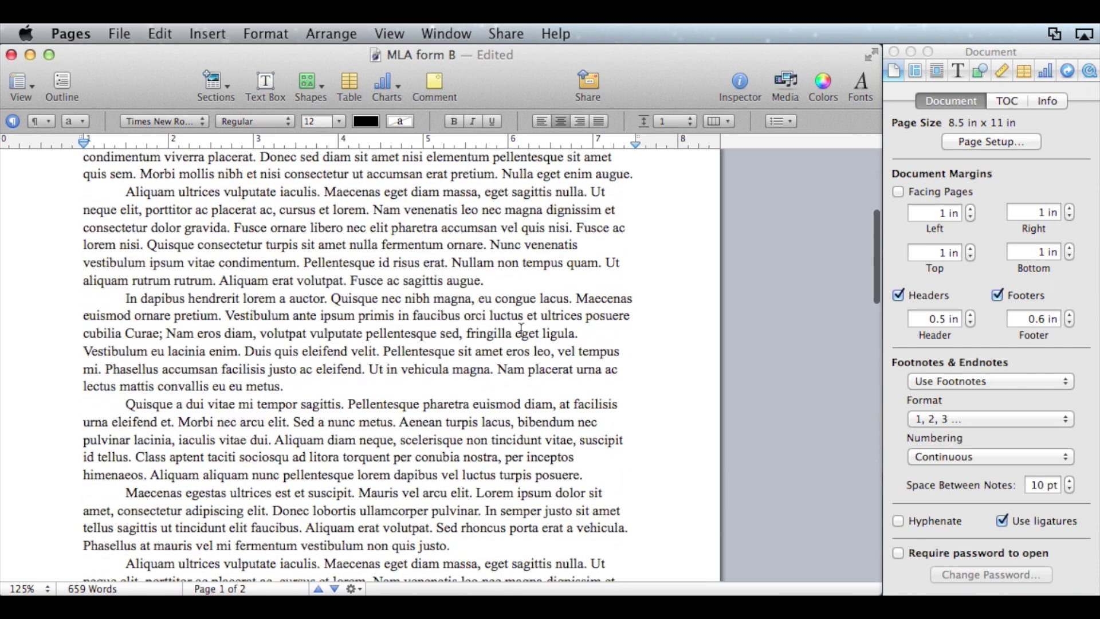
# Insert a page break after the essay's last paragraph to start a third page.
pyautogui.scroll(-13, 522, 329)
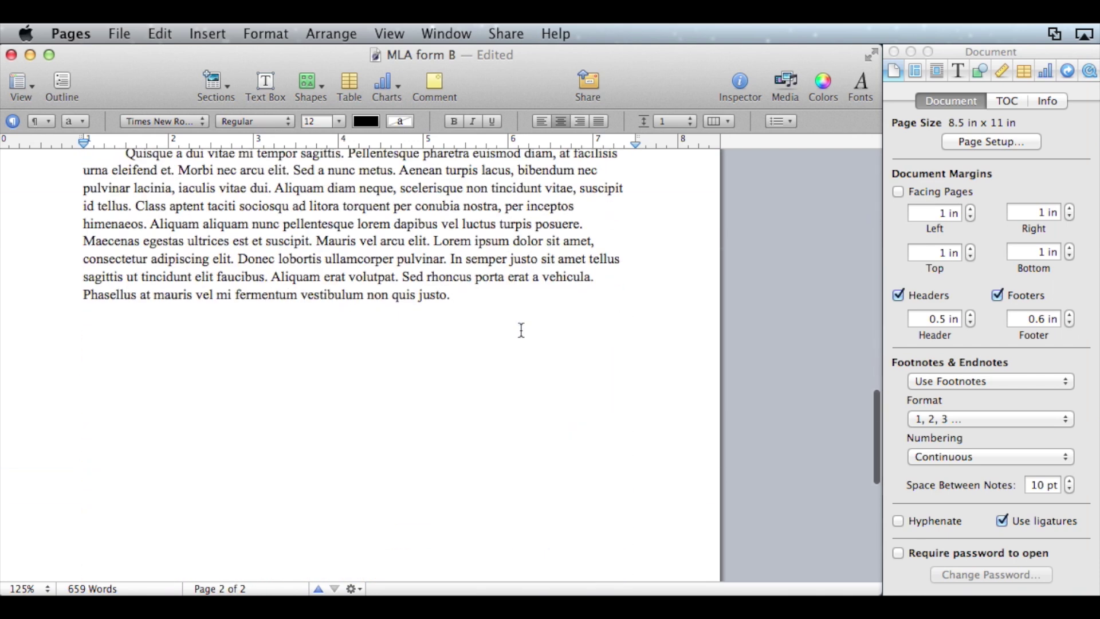
pyautogui.click(114, 317)
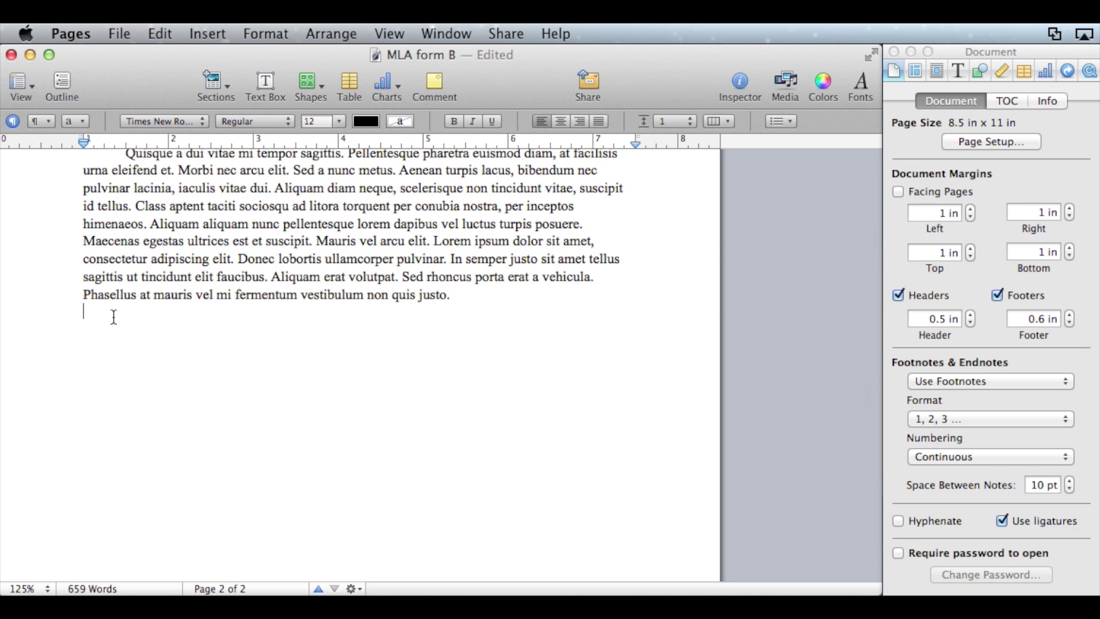
pyautogui.click(207, 34)
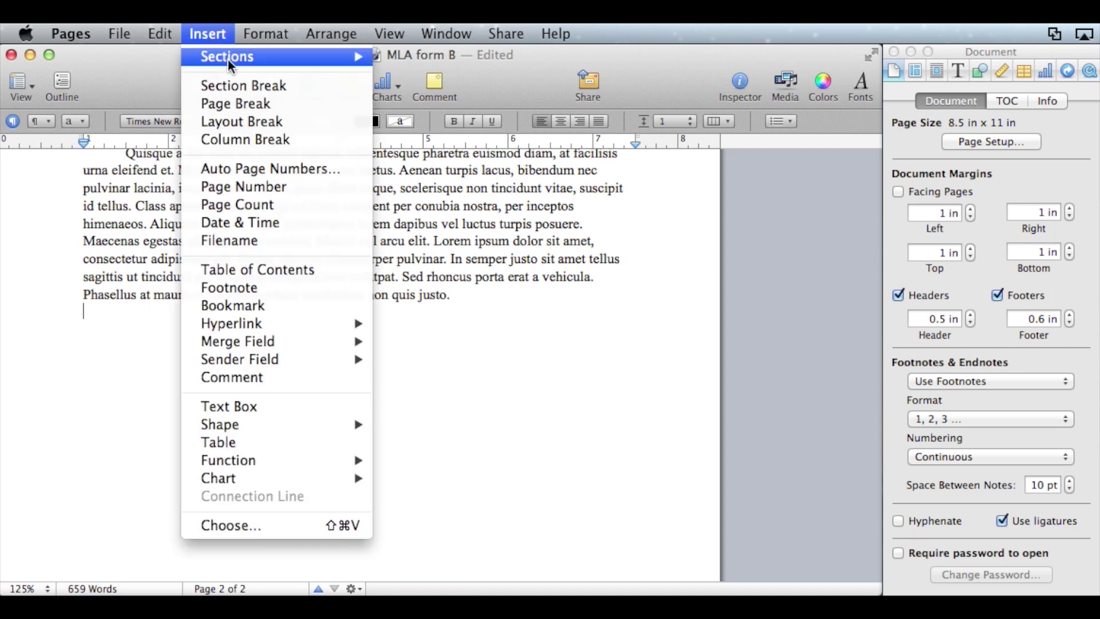
pyautogui.click(253, 103)
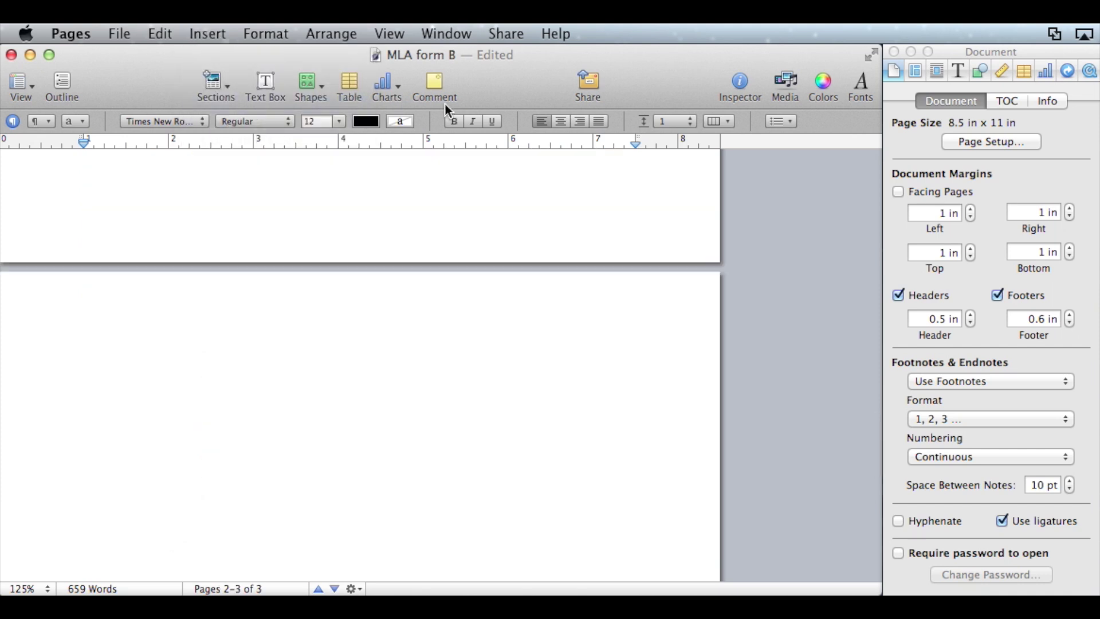
# Type a centred 'Works Cited' heading on the new page and paste four source entries below it.
pyautogui.click(561, 121)
pyautogui.write('Works Cited')
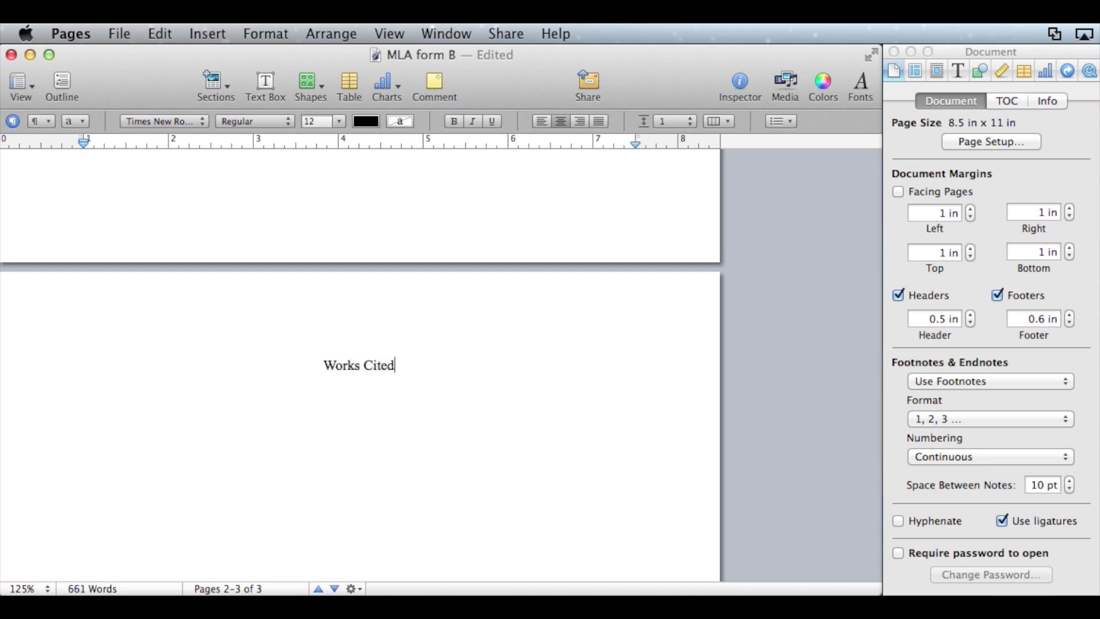
pyautogui.press('Return')
pyautogui.write('Becker, John E. "Science and the Sacred: From Walden to Tinker Creek." Thought: A Review of Culture and Ideas 62 (1987): 400-13. Print.  Dillard, Annie. Pilgrim at Tinker Creek. New York: Harper, 1974. Print.  Johnson, Sandra Humble. The Space Between: Literary Epiphany in the Work of Annie Dillard. Kent: Kent State UP, 1992. Print.  McIlroy, Gary. "Pilgrim at Tinker Creek and the Social Legacy of Walden."South Atlantic Quarterly 85.2 (1996): 111-16. Print.')
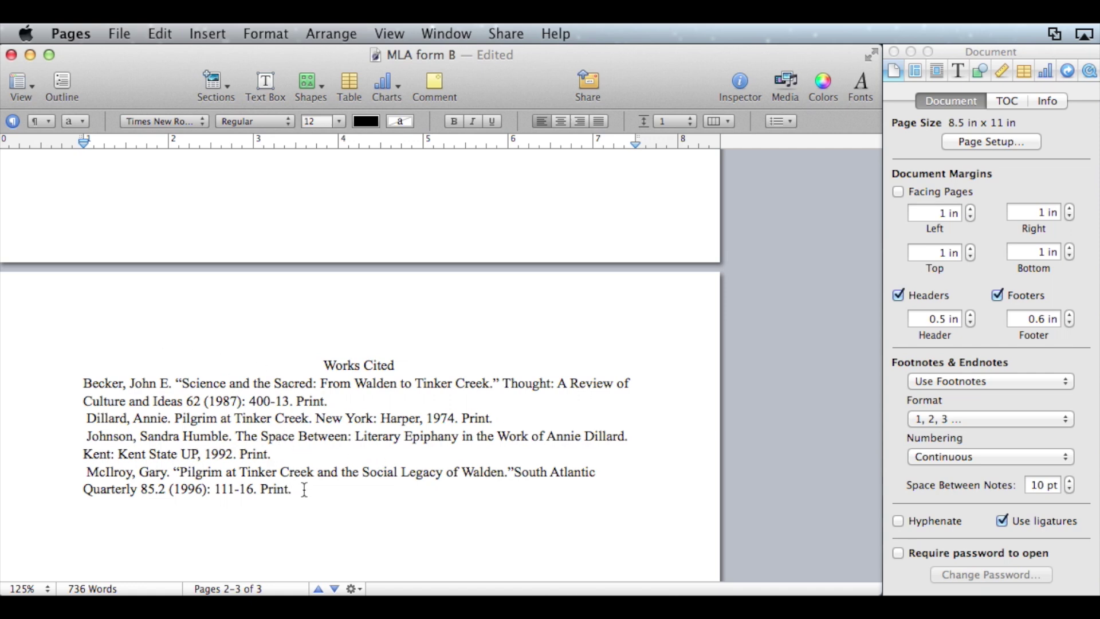
# Give the four Works Cited entries a half-inch hanging indent using the ruler's indent markers.
pyautogui.moveTo(304, 490); pyautogui.dragTo(18, 385)
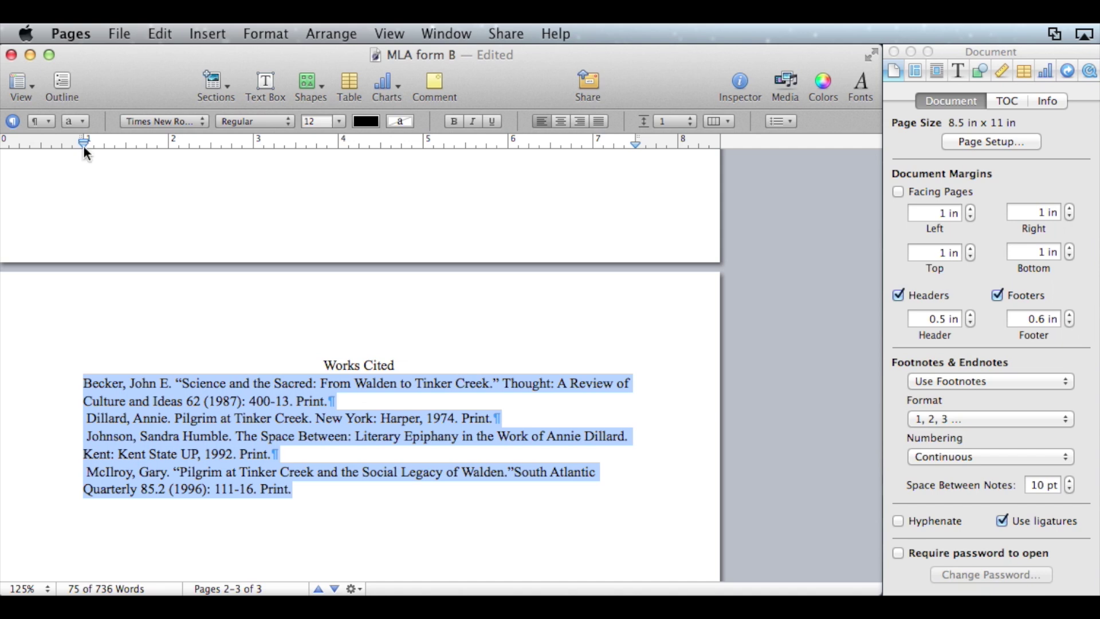
pyautogui.moveTo(84, 141); pyautogui.dragTo(126, 143)
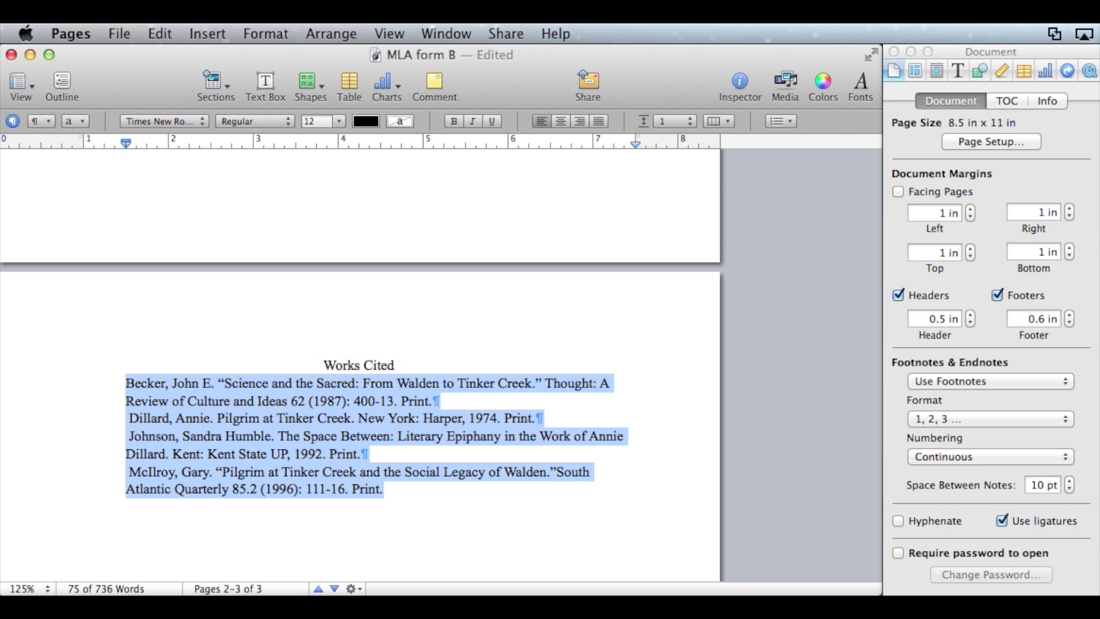
pyautogui.moveTo(126, 139); pyautogui.dragTo(89, 147)
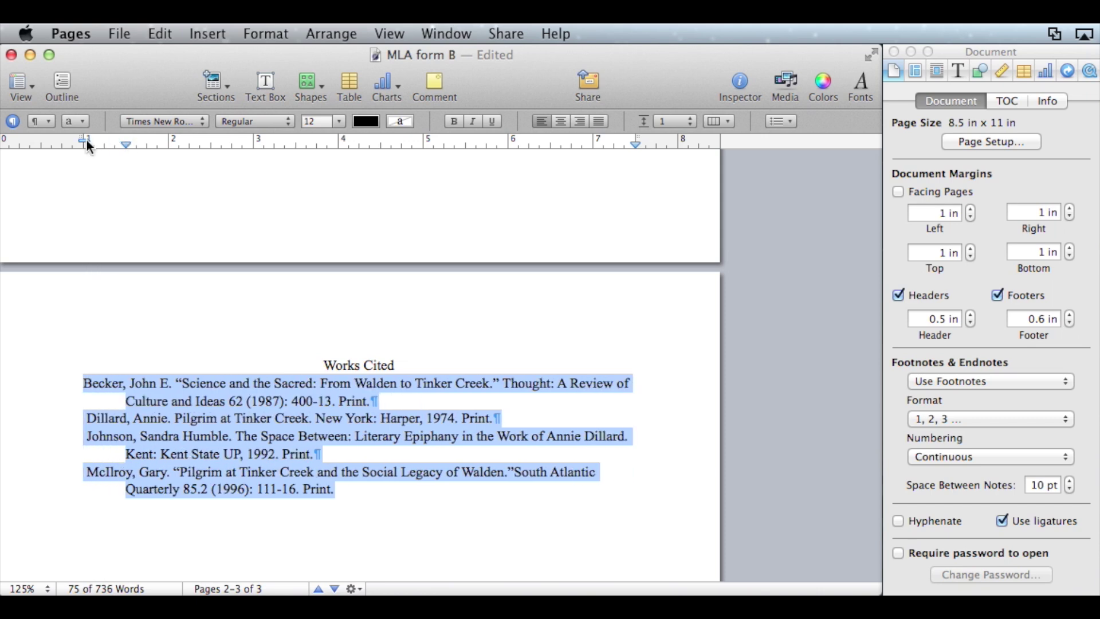
pyautogui.click(368, 495)
# Select each of the four Works Cited entries in turn to check their hanging indents.
pyautogui.click(87, 382)
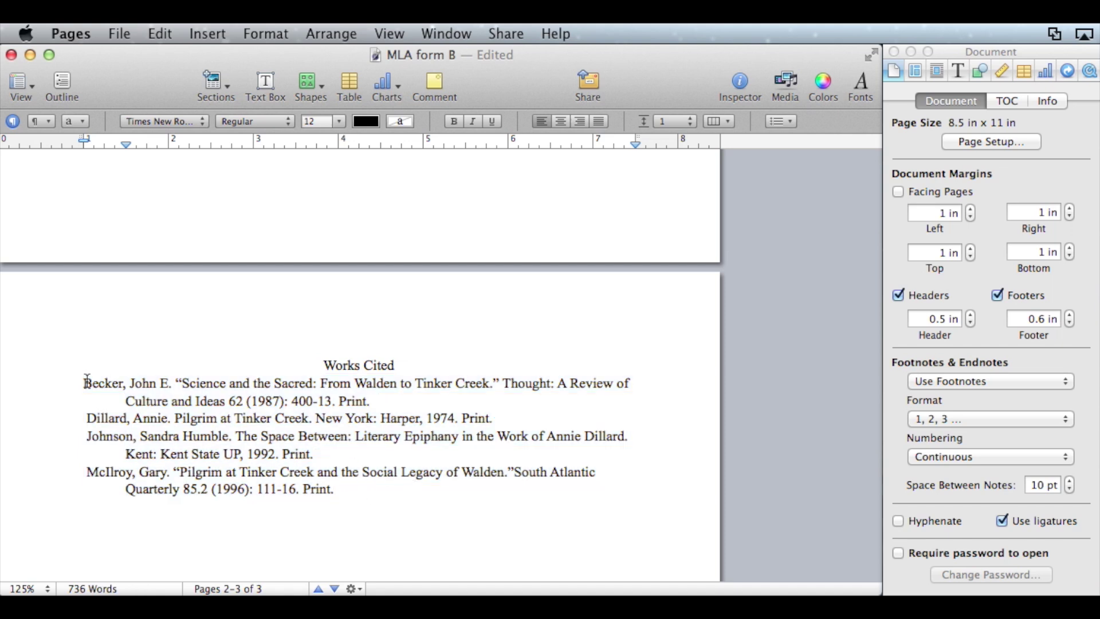
pyautogui.moveTo(87, 382); pyautogui.dragTo(406, 396)
pyautogui.moveTo(87, 418); pyautogui.dragTo(508, 413)
pyautogui.moveTo(88, 437); pyautogui.dragTo(334, 447)
pyautogui.moveTo(88, 471); pyautogui.dragTo(387, 489)
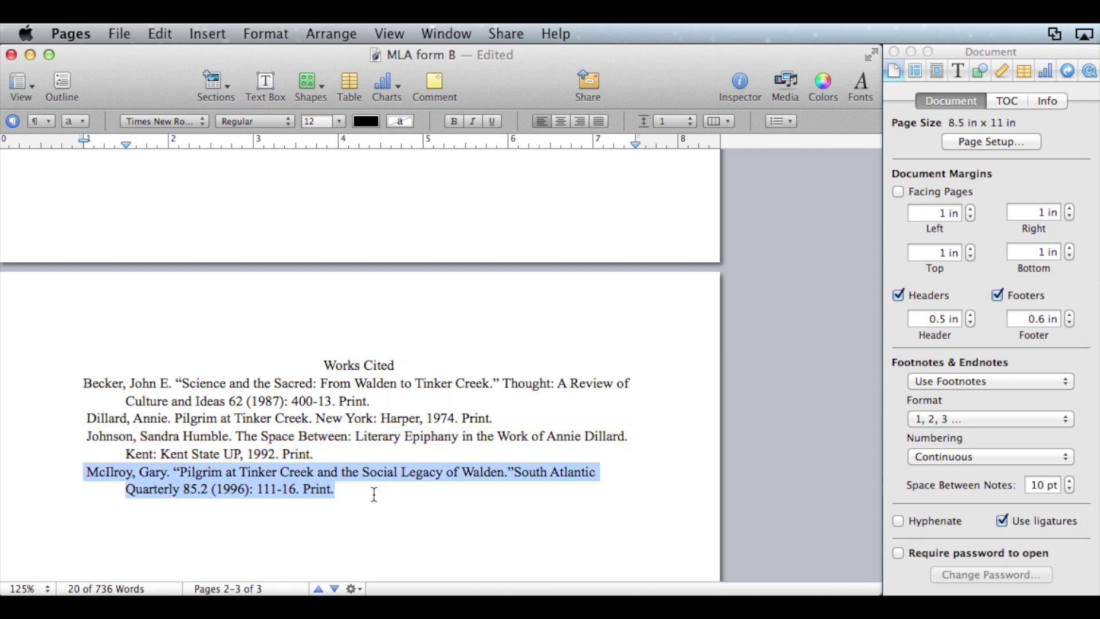
pyautogui.click(374, 494)
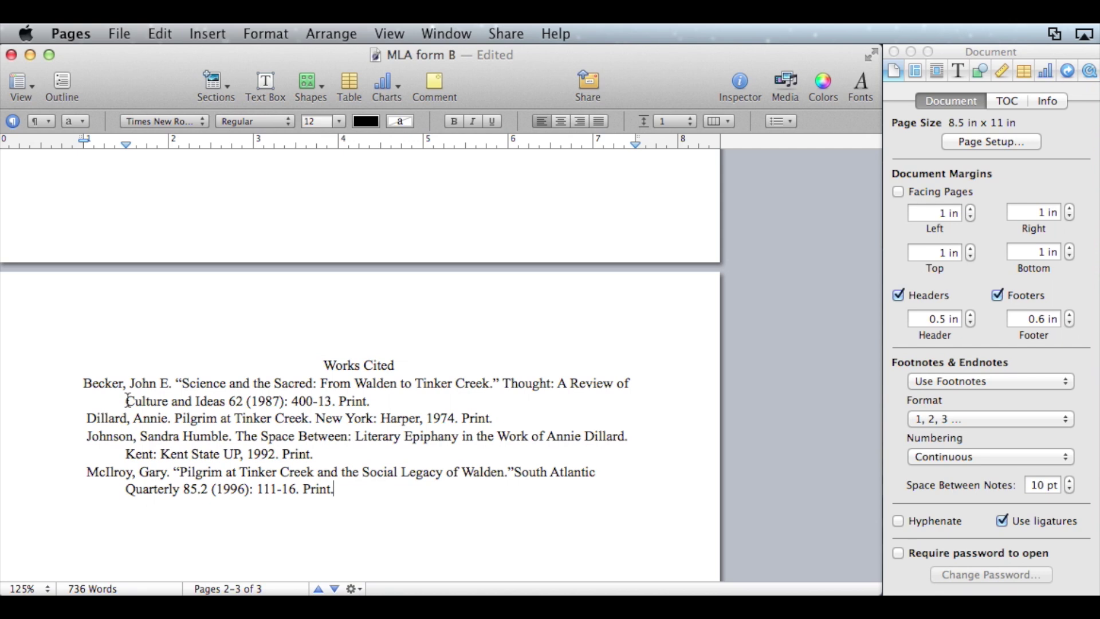
# Put the student's last name and an automatic page number in the right side of the page header.
pyautogui.scroll(20, 414, 444)
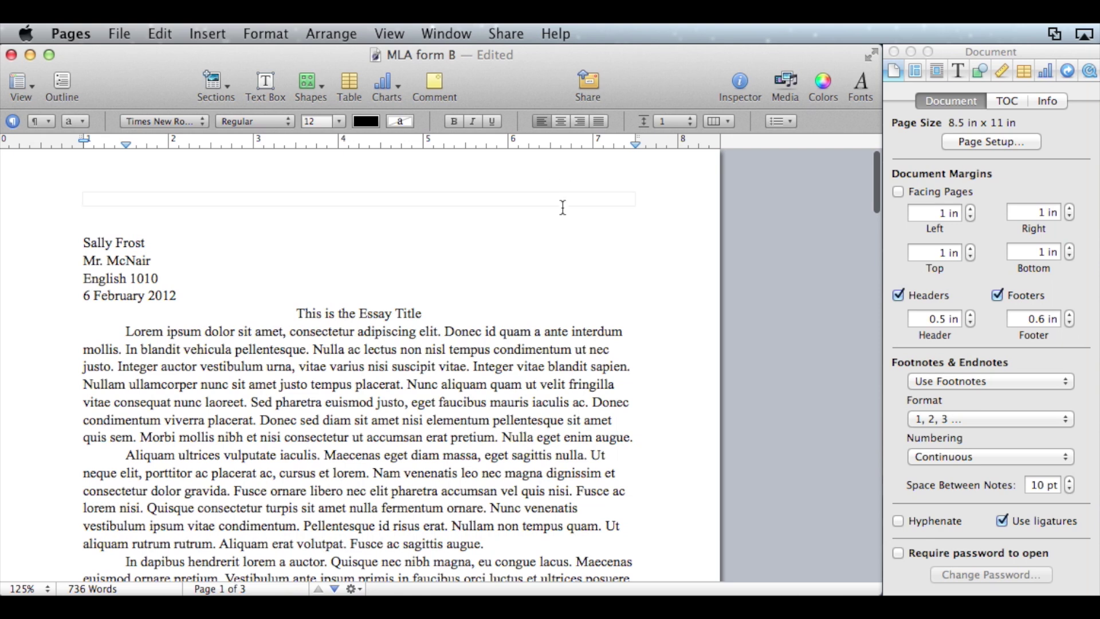
pyautogui.click(568, 204)
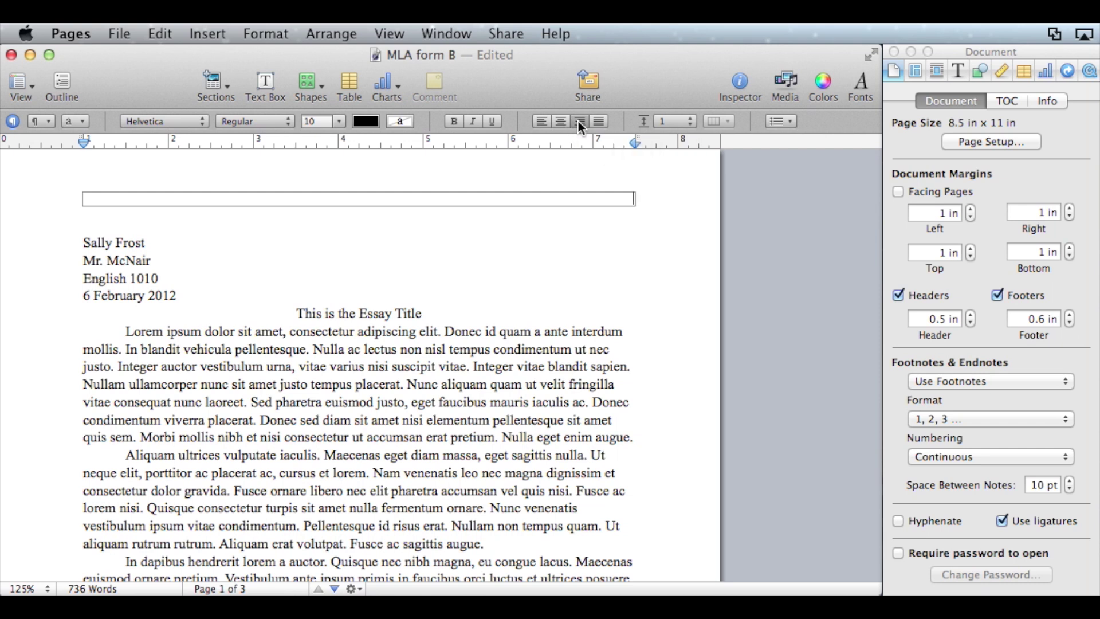
pyautogui.click(220, 38)
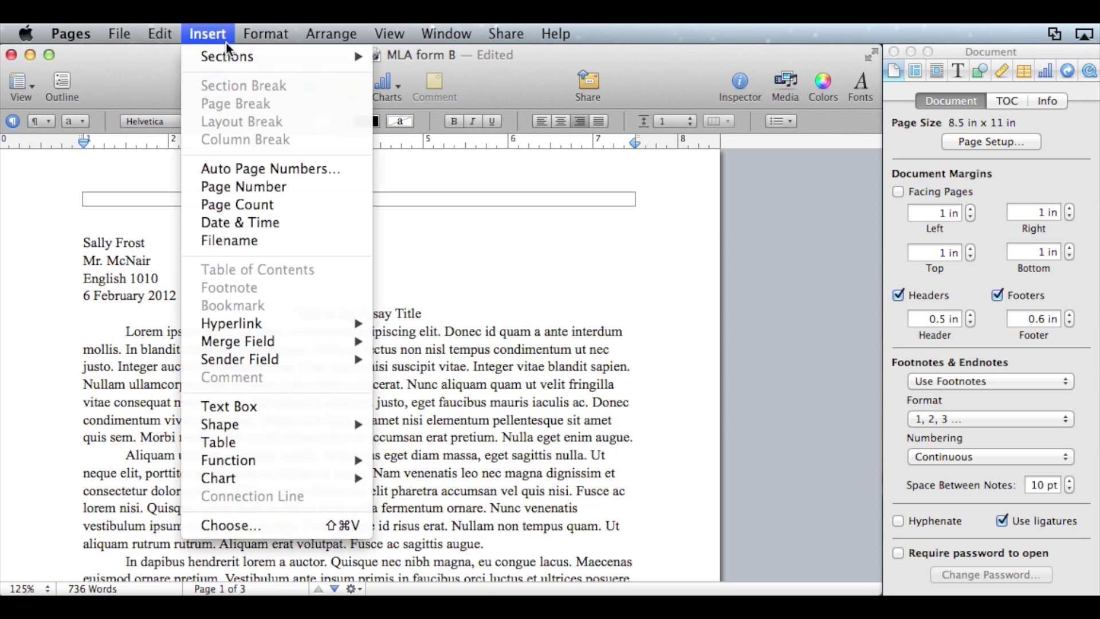
pyautogui.click(285, 187)
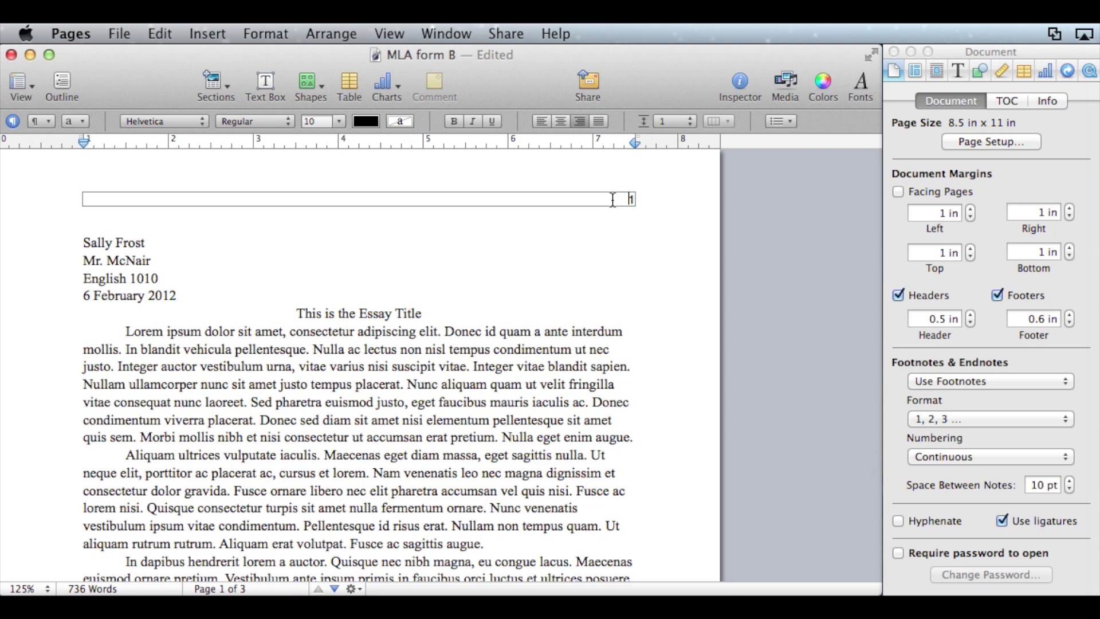
pyautogui.write('Frost')
pyautogui.click(641, 429)
pyautogui.scroll(-10, 641, 430)
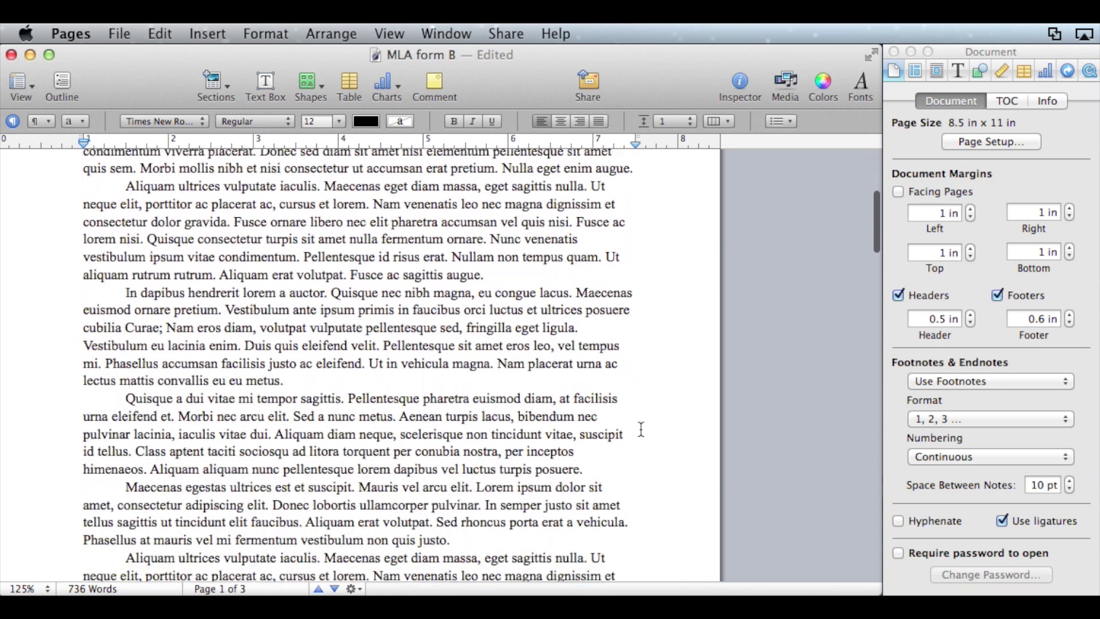
pyautogui.scroll(-10, 641, 430)
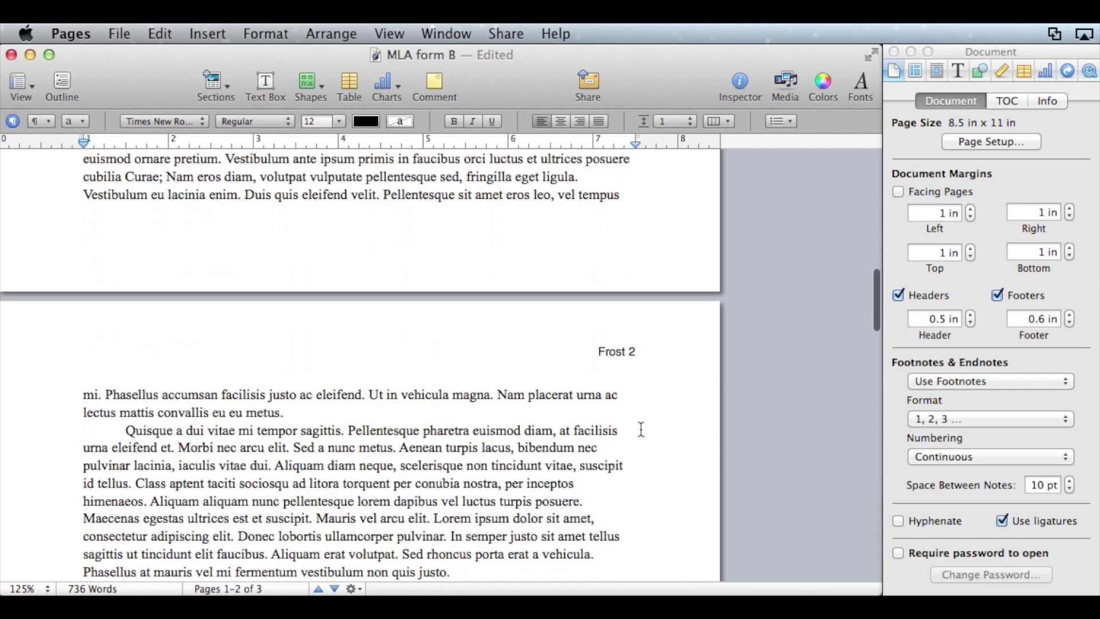
pyautogui.scroll(-15, 641, 429)
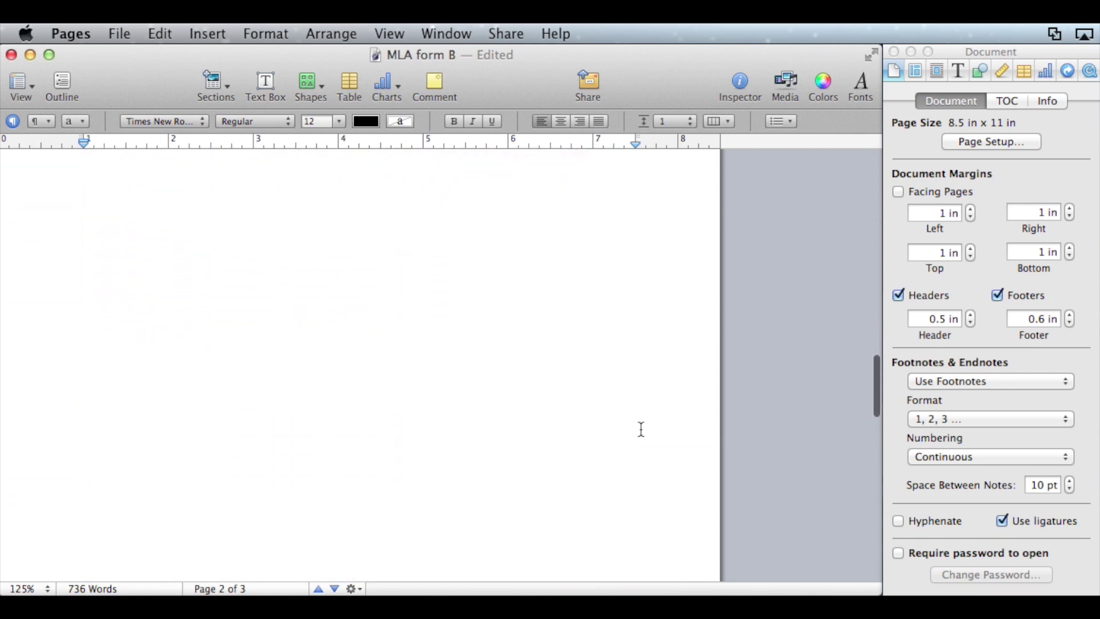
pyautogui.scroll(-8, 641, 429)
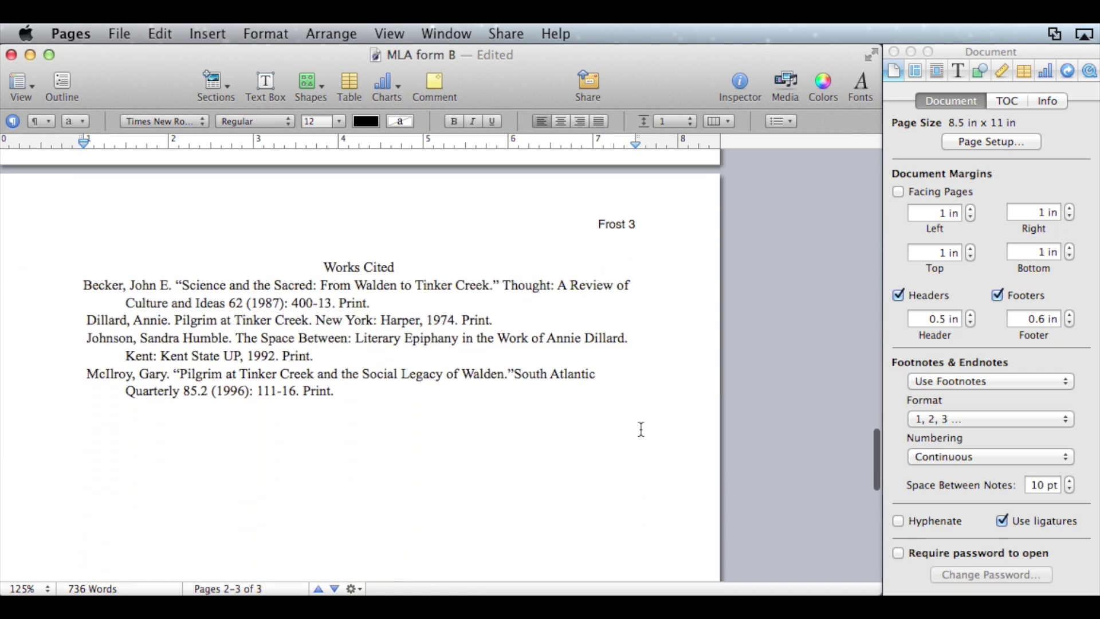
pyautogui.scroll(20, 641, 430)
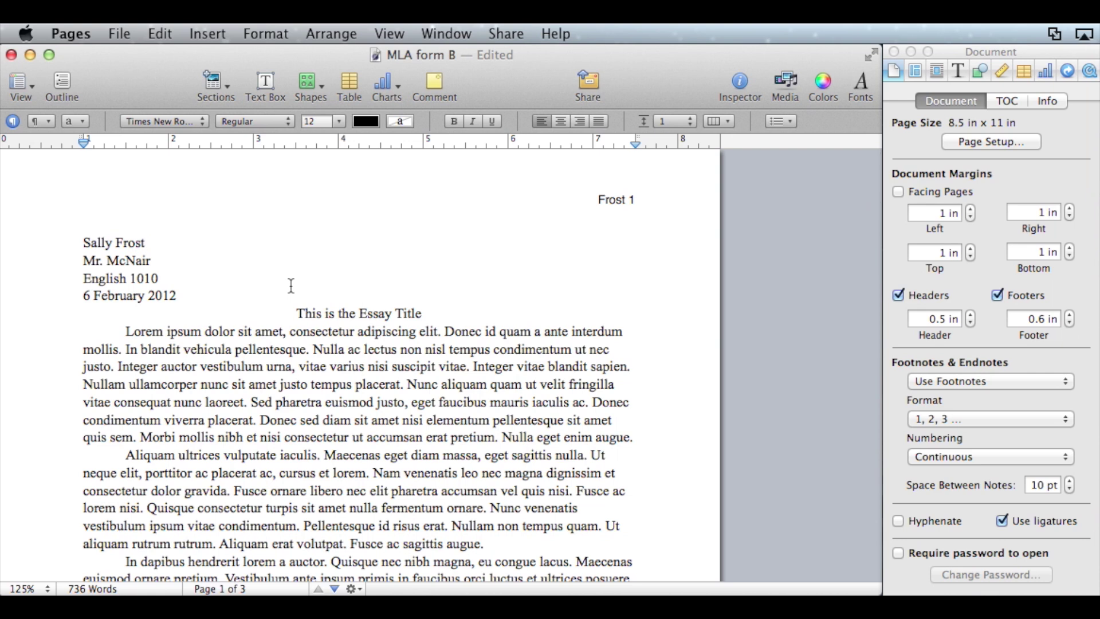
# Select all the document text and set its line spacing to 2 (double).
pyautogui.press('super+a')
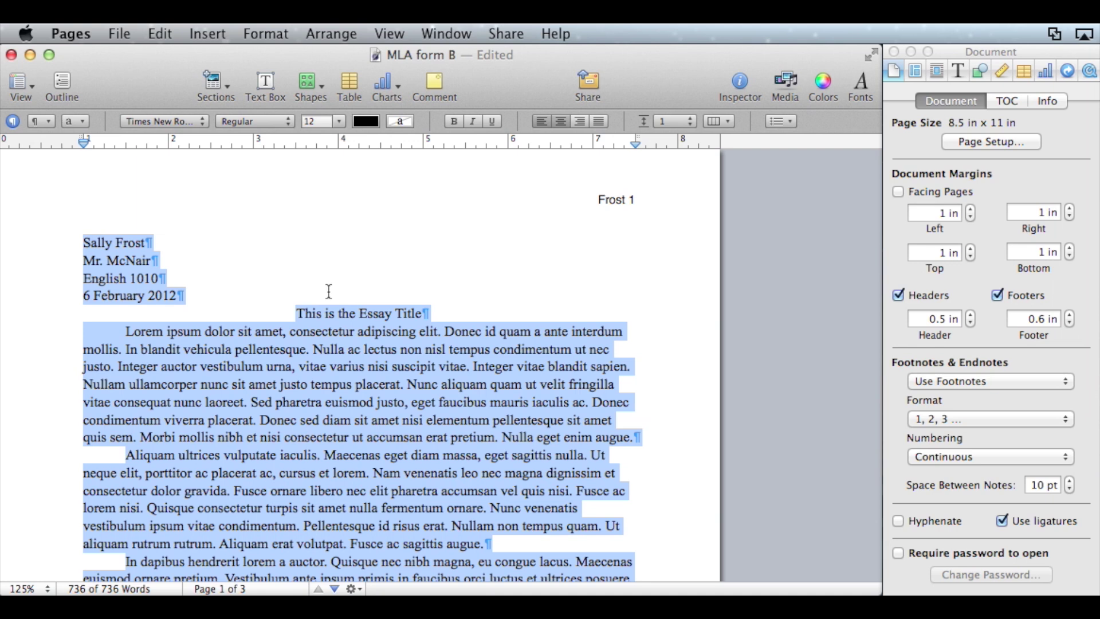
pyautogui.click(692, 125)
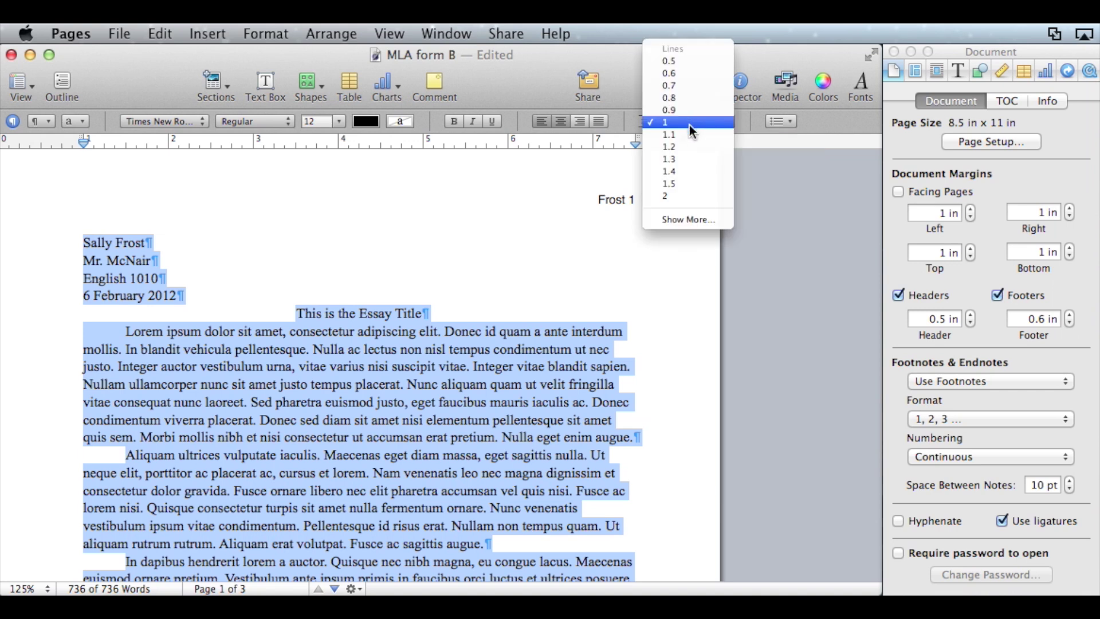
pyautogui.click(675, 196)
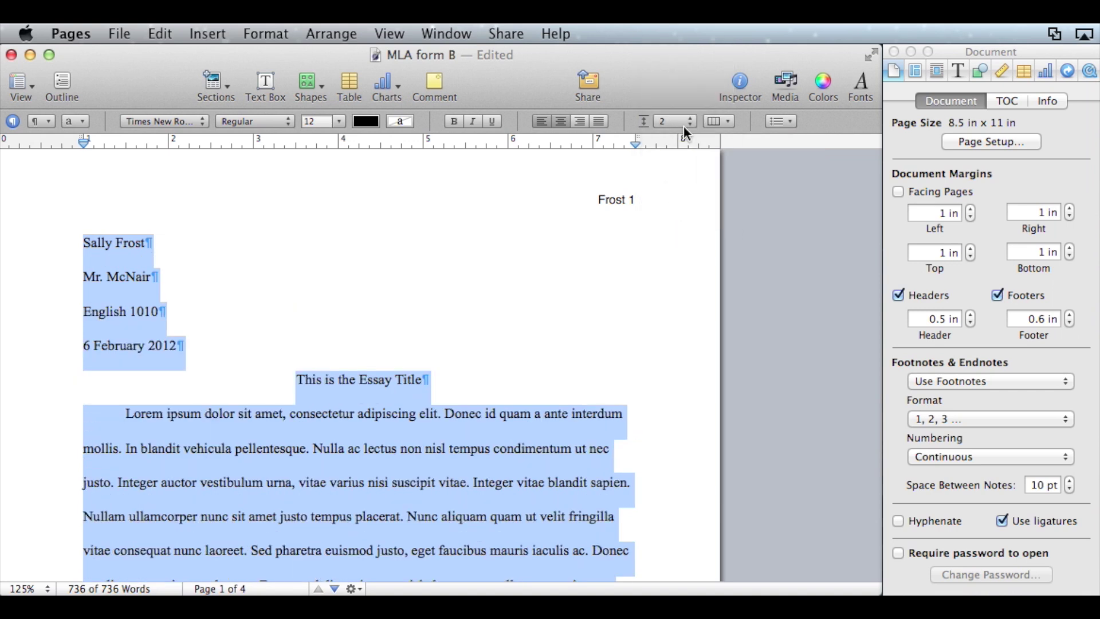
pyautogui.click(425, 381)
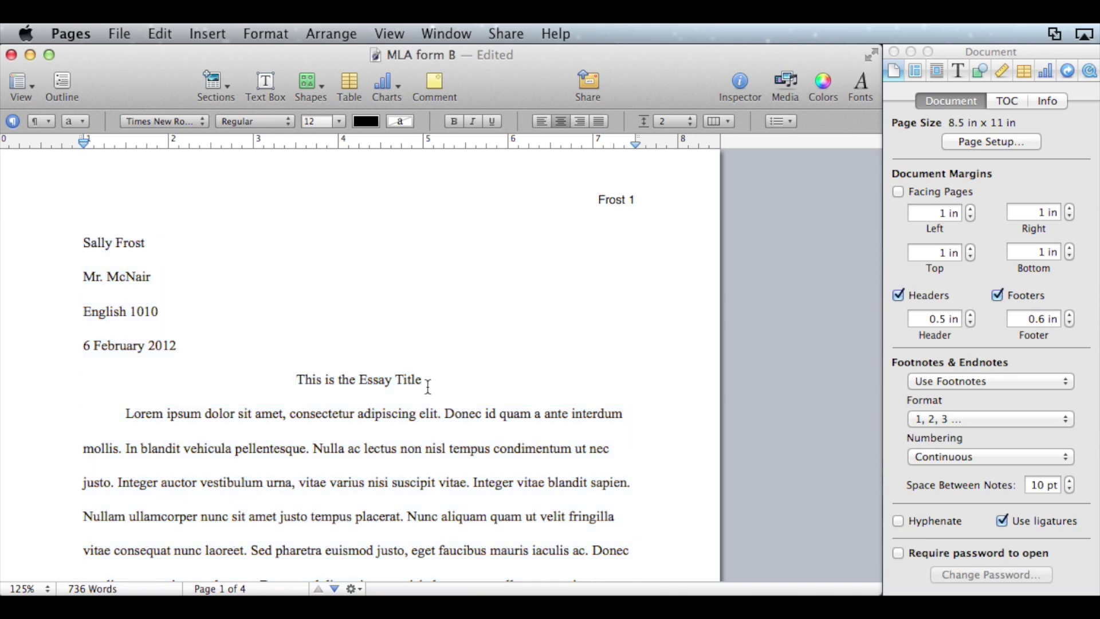
pyautogui.scroll(-10, 400, 364)
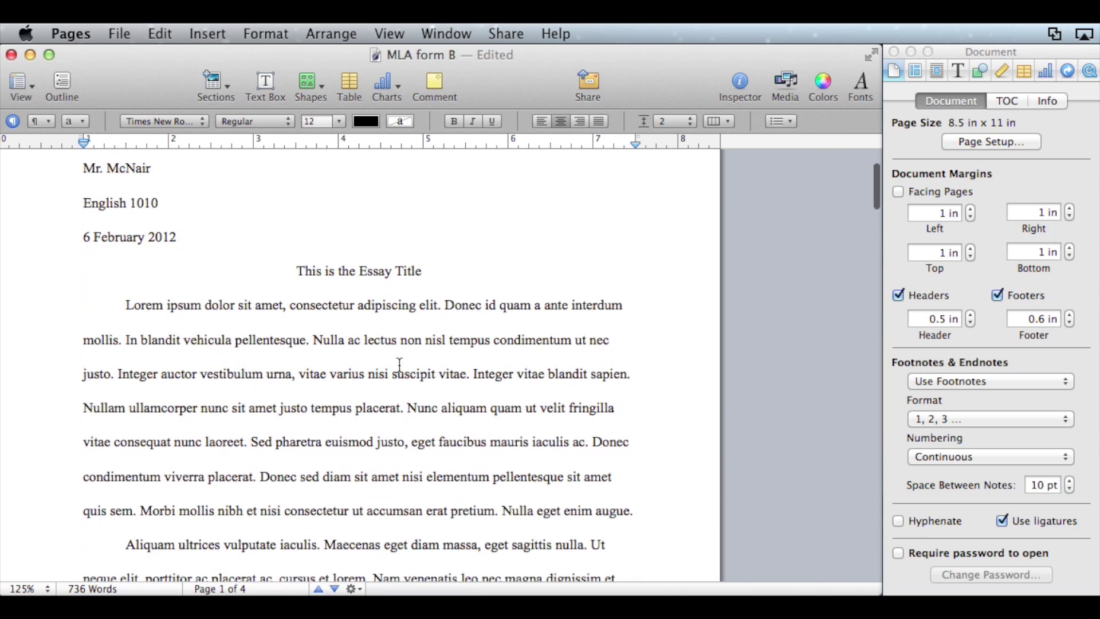
pyautogui.scroll(-20, 400, 365)
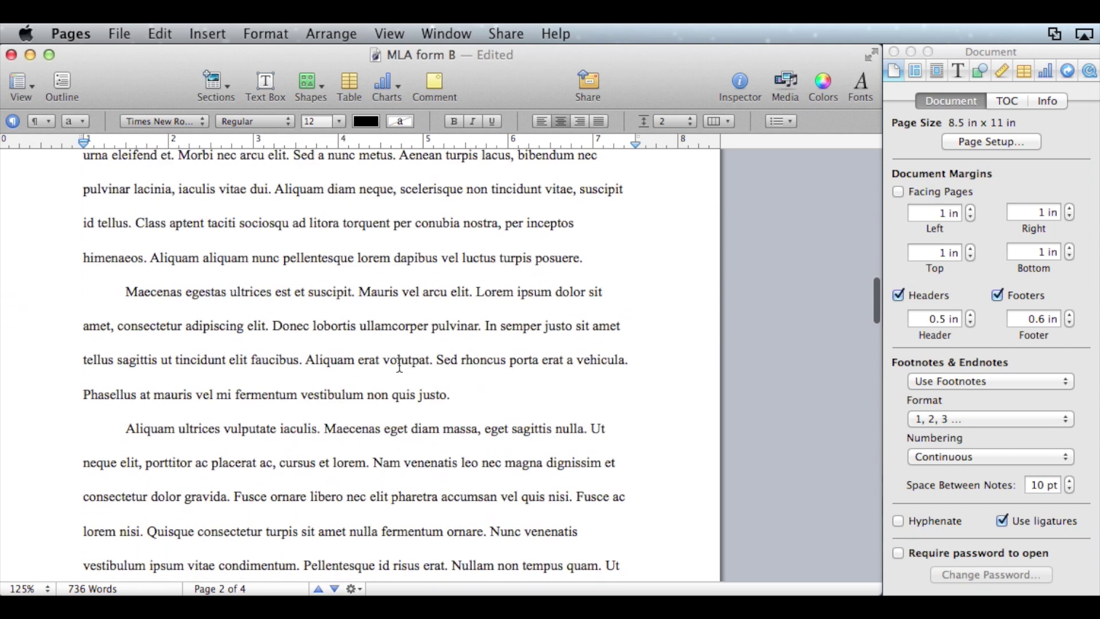
pyautogui.scroll(14, 400, 365)
pyautogui.scroll(-20, 400, 365)
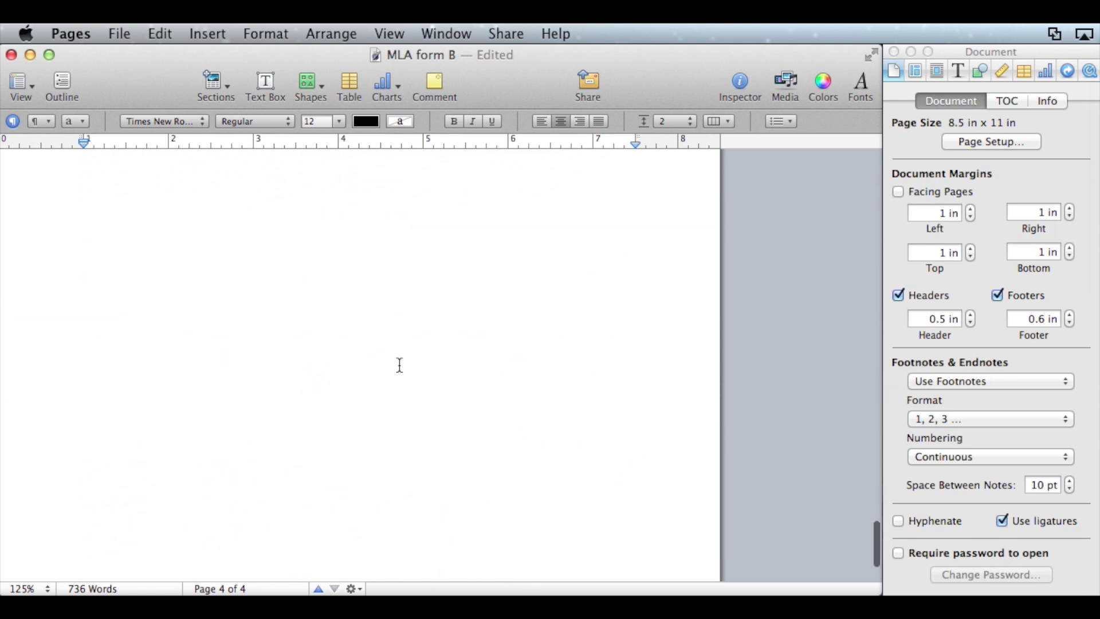
pyautogui.scroll(20, 400, 365)
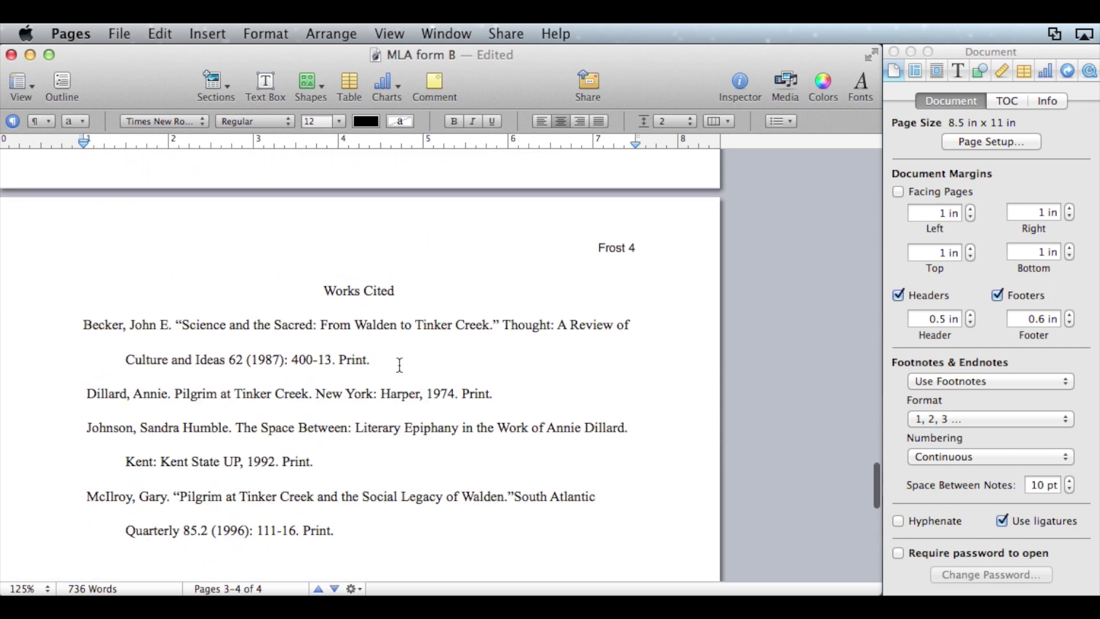
pyautogui.scroll(15, 400, 365)
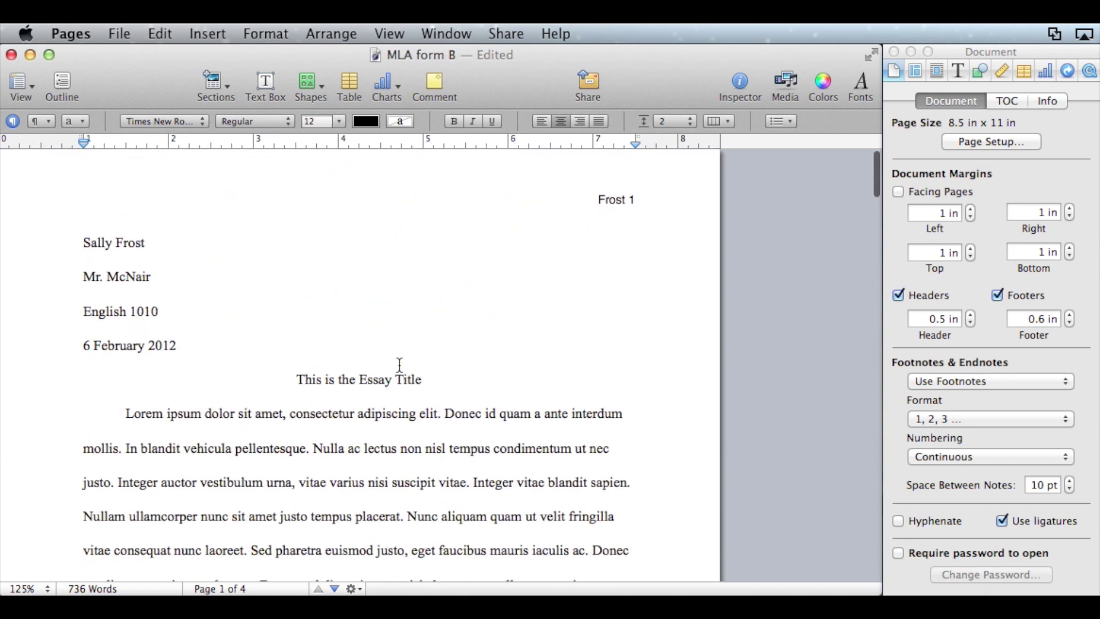